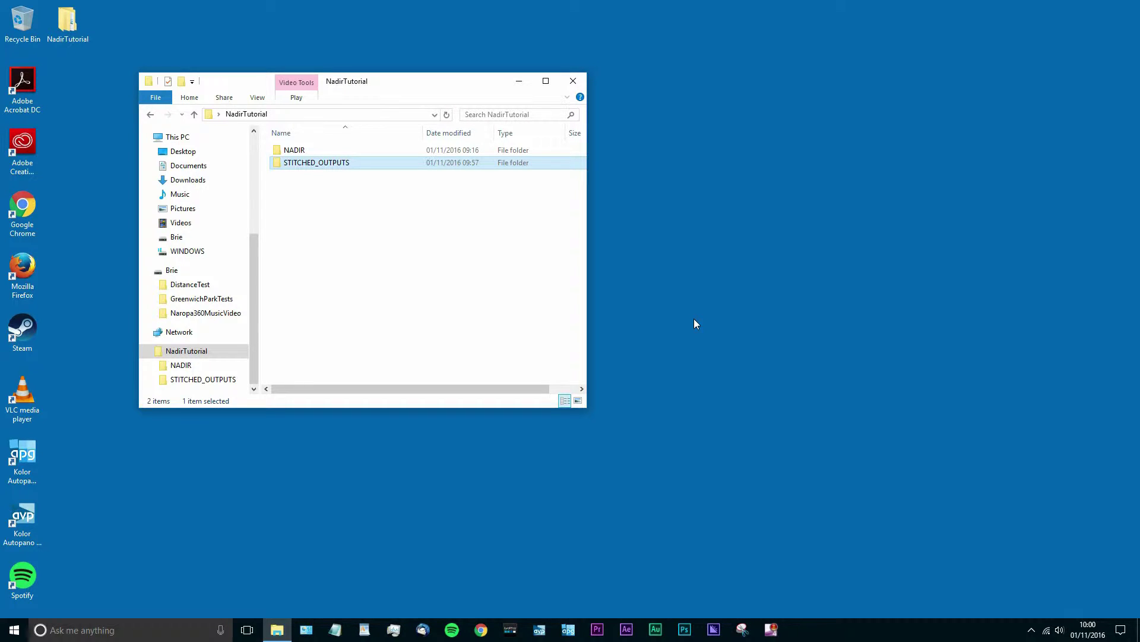
Step: Open the STITCHED_OUTPUTS folder in File Explorer
click(342, 242)
click(278, 166)
double_click(278, 166)
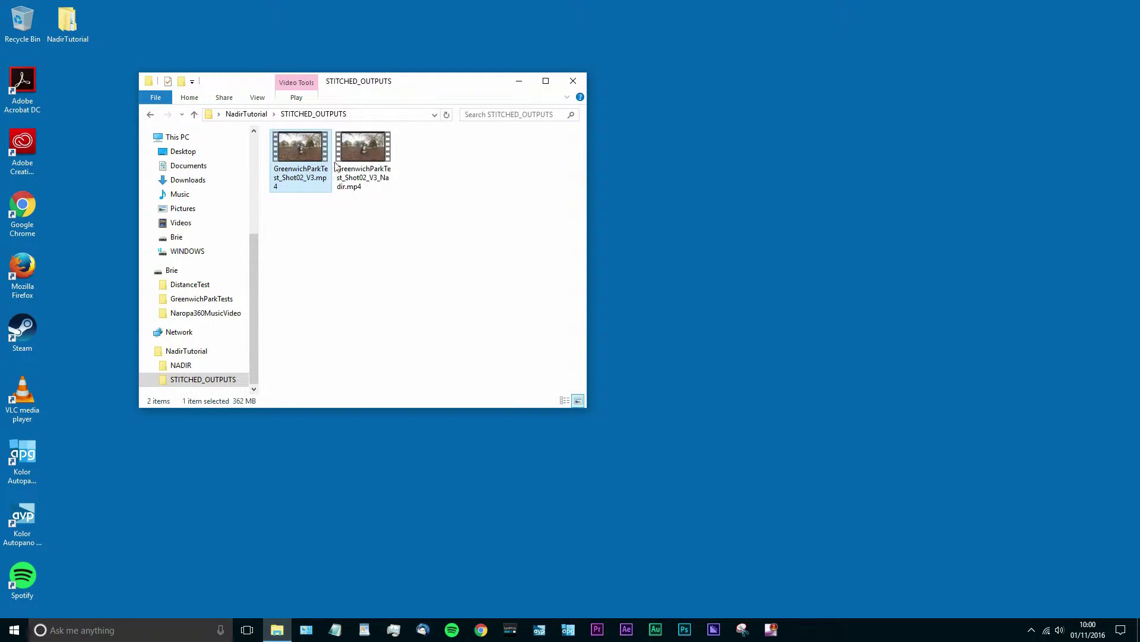
Step: Launch GoPro VR Player and place it to the right of the Explorer window
click(510, 628)
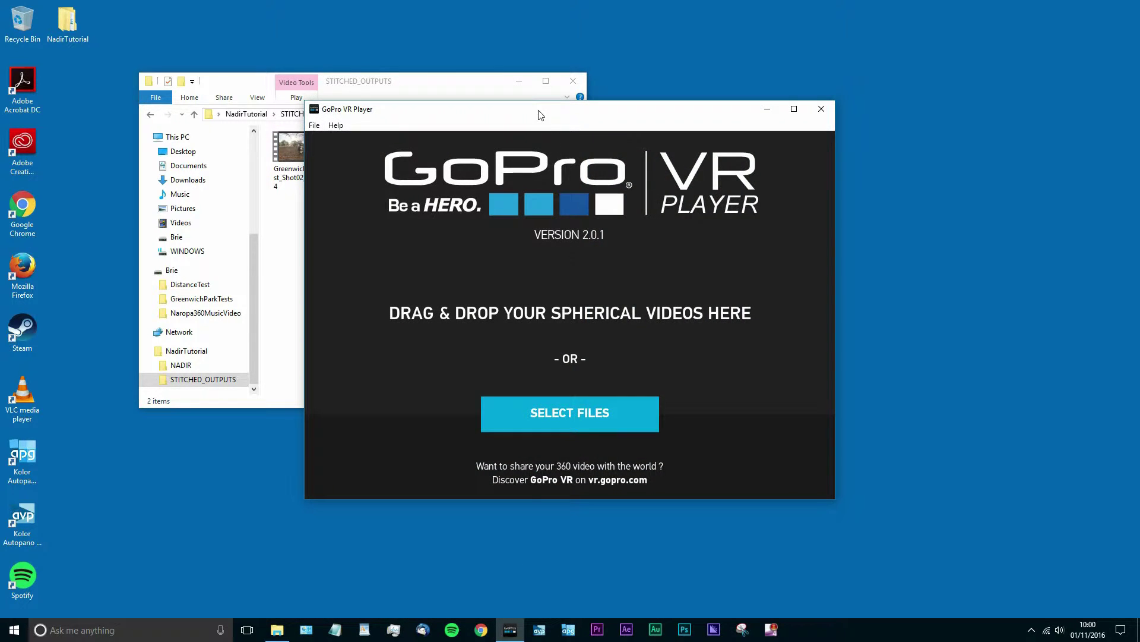
drag(541, 115, 823, 85)
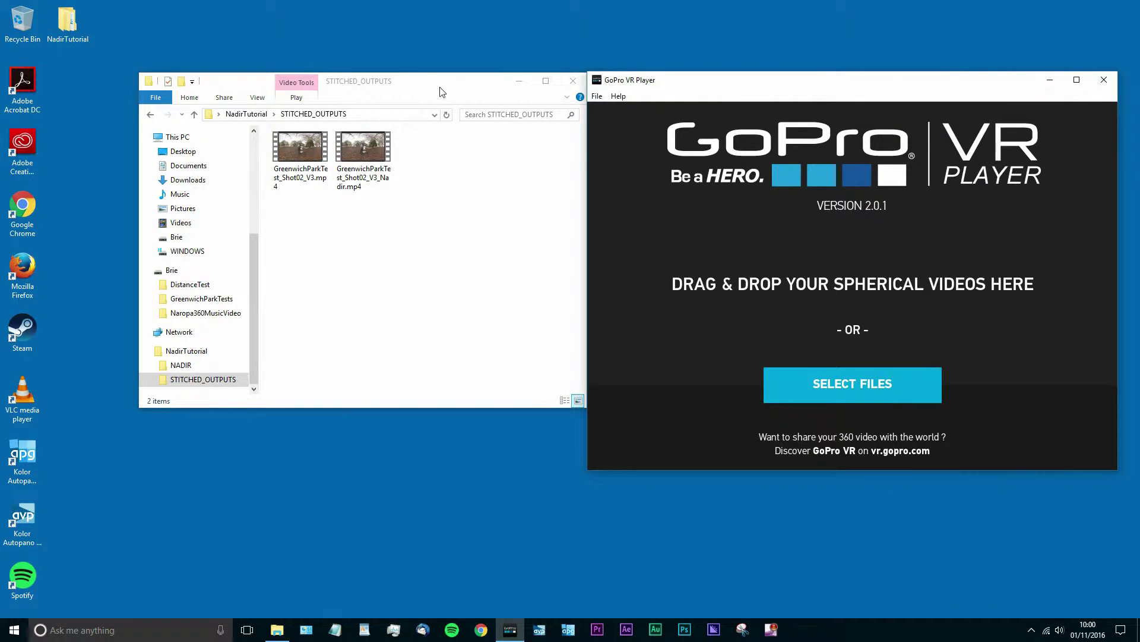
drag(443, 92, 422, 88)
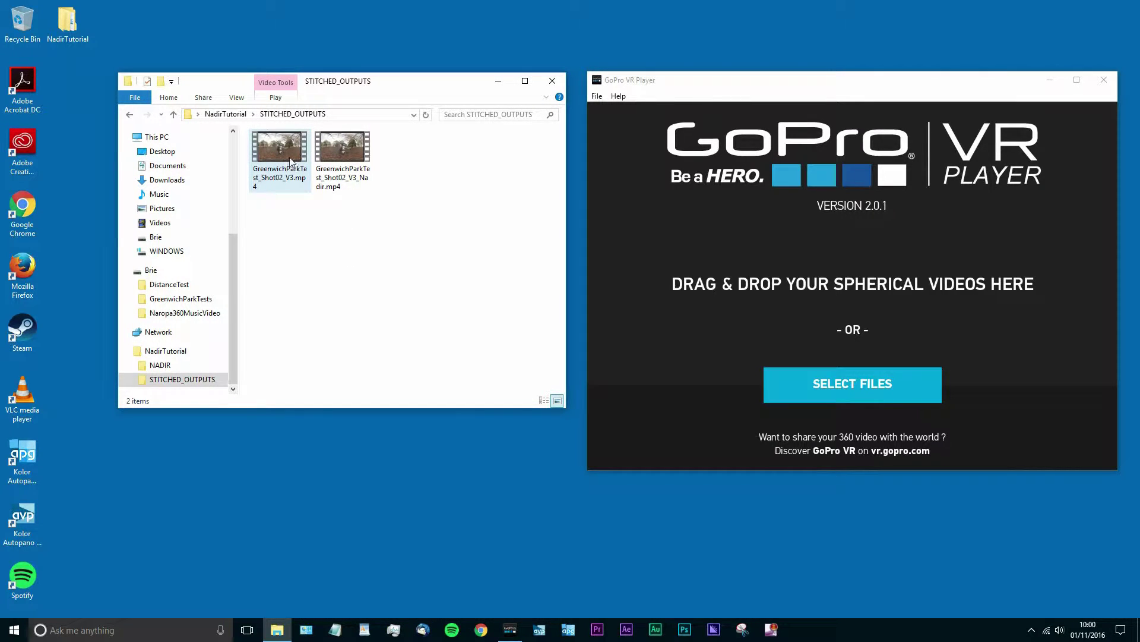
Step: Load the original park video into GoPro VR Player and look from the tripod up to the painter
drag(279, 147, 746, 217)
mouse_move(791, 376)
mouse_down()
mouse_move(790, 347)
mouse_move(826, 341)
mouse_move(891, 358)
mouse_move(766, 356)
mouse_move(970, 341)
mouse_move(971, 332)
mouse_move(902, 360)
mouse_move(939, 348)
mouse_move(915, 440)
mouse_move(861, 340)
mouse_move(929, 266)
mouse_move(807, 320)
mouse_move(869, 299)
mouse_move(873, 317)
mouse_move(836, 230)
mouse_up()
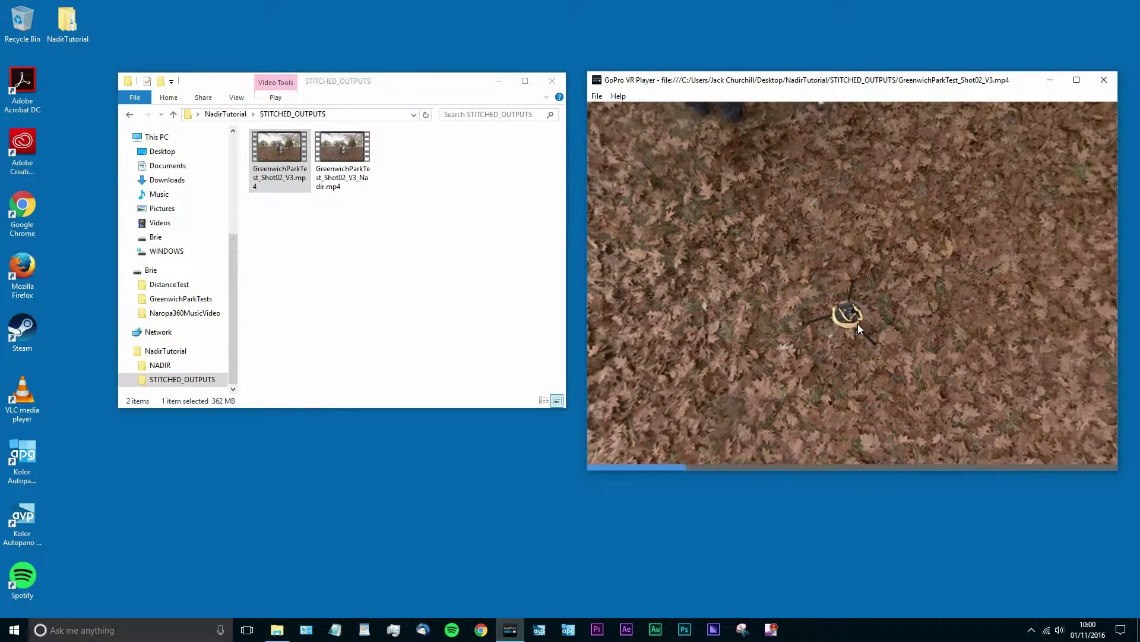
mouse_move(863, 276)
mouse_down()
mouse_move(914, 380)
mouse_move(924, 376)
mouse_move(890, 318)
mouse_move(790, 298)
mouse_move(846, 301)
mouse_up()
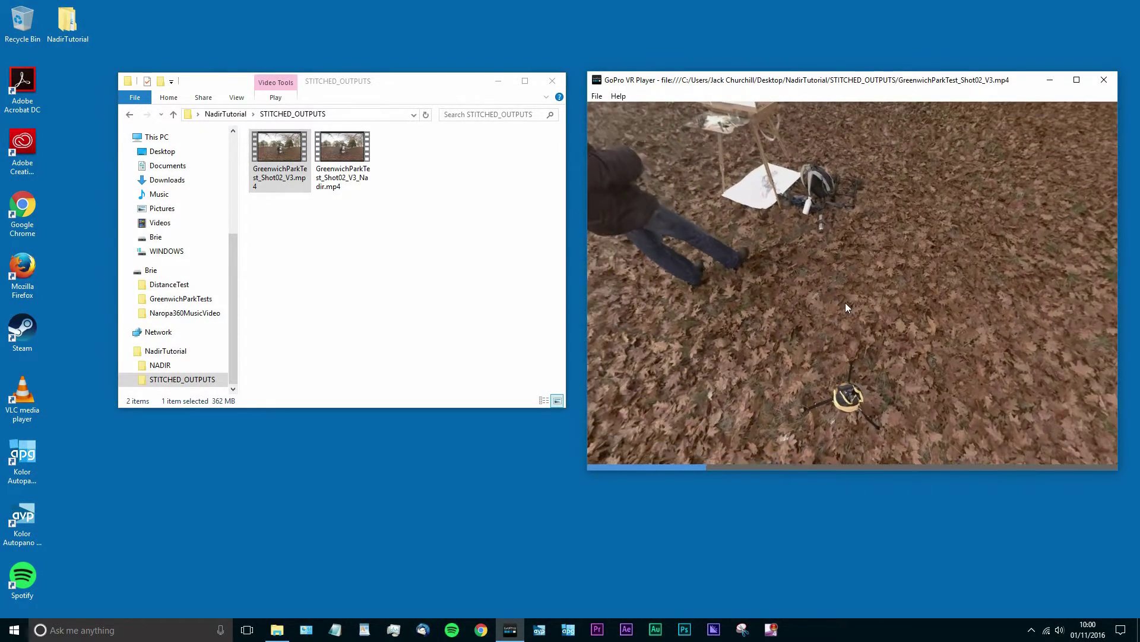
Step: Load the _Nadir version, inspect the ground and painter's easel, then close the player
drag(337, 152, 772, 258)
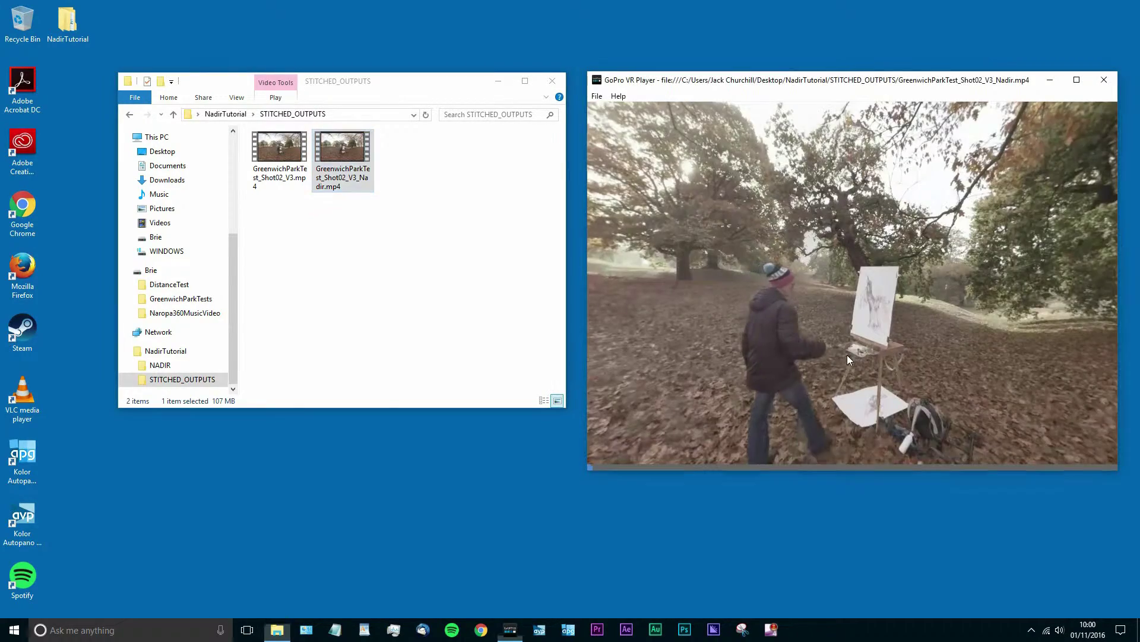
mouse_move(845, 273)
mouse_down()
mouse_move(800, 170)
mouse_move(769, 184)
mouse_up()
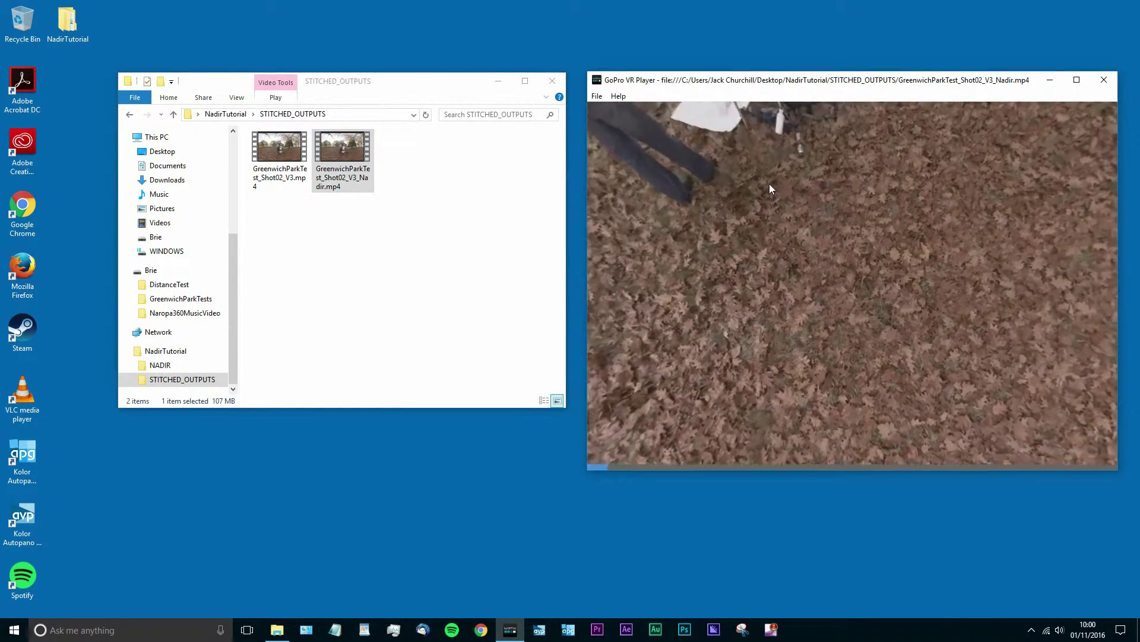
mouse_move(914, 243)
mouse_down()
mouse_move(974, 266)
mouse_move(964, 248)
mouse_move(882, 305)
mouse_move(896, 297)
mouse_move(893, 391)
mouse_move(840, 358)
mouse_move(921, 333)
mouse_move(721, 355)
mouse_move(887, 325)
mouse_move(674, 296)
mouse_move(611, 222)
mouse_up()
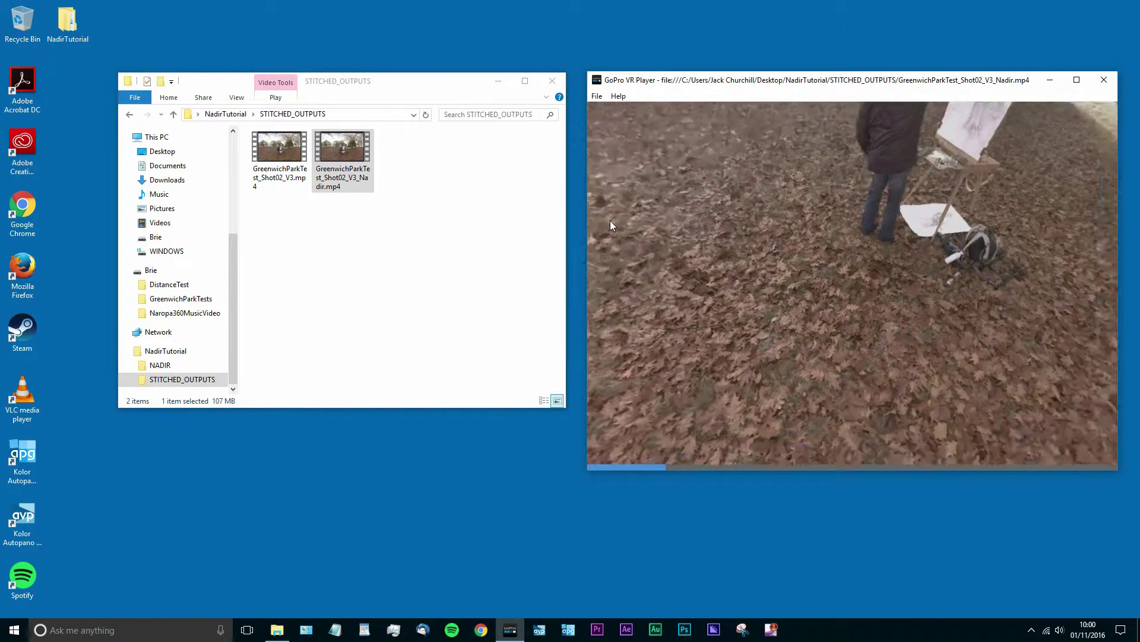
click(1104, 80)
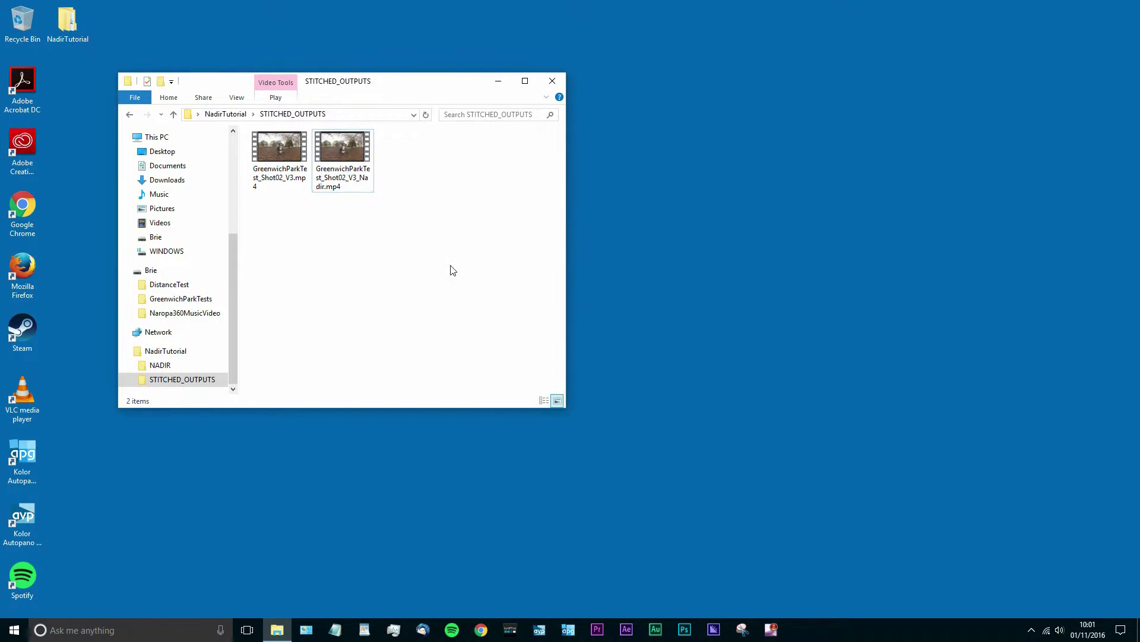
Step: Start After Effects with an empty project
click(130, 114)
click(326, 247)
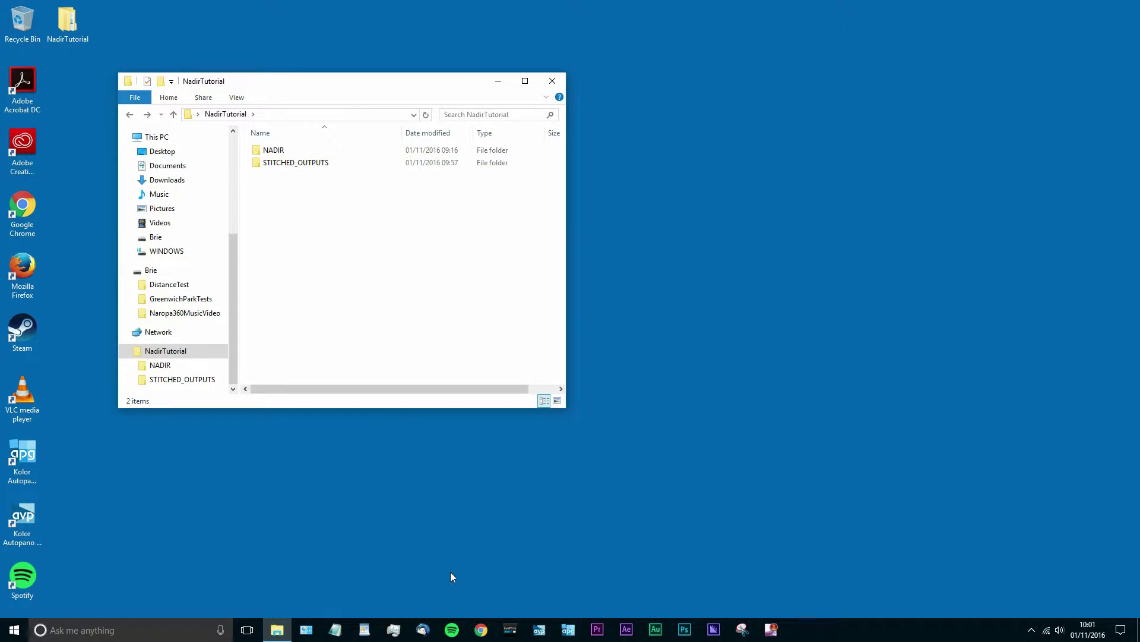
click(626, 629)
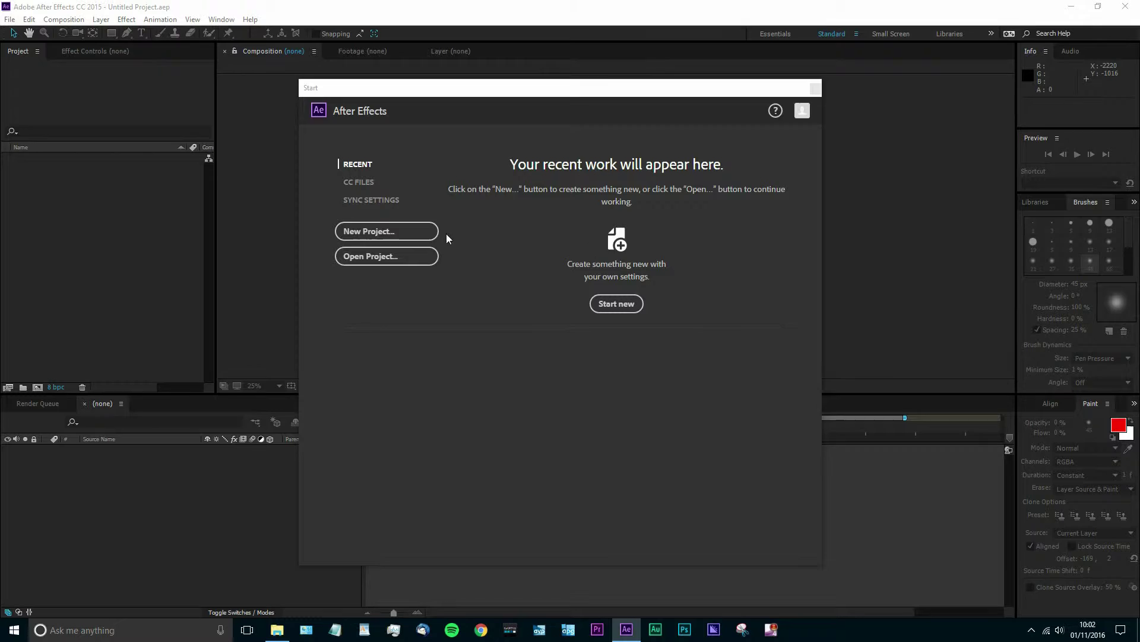
click(413, 237)
Step: In File > Import > File, browse to Desktop/NadirTutorial/STITCHED_OUTPUTS and select GreenwichParkTest_Shot02_V3.mp4
click(9, 19)
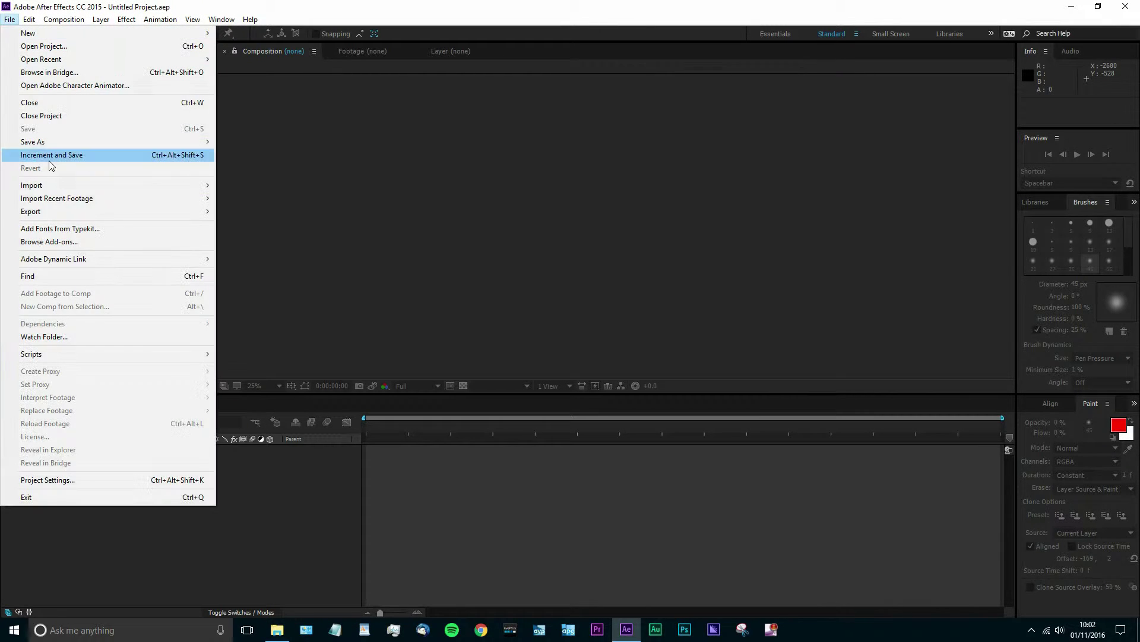
mouse_move(51, 185)
click(249, 184)
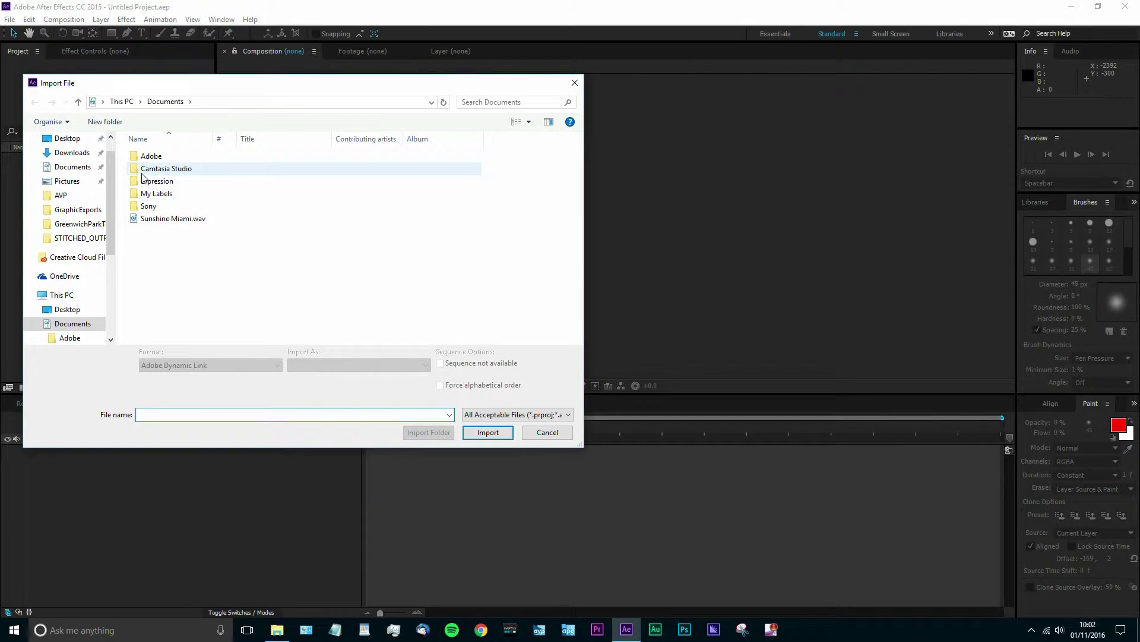
click(66, 139)
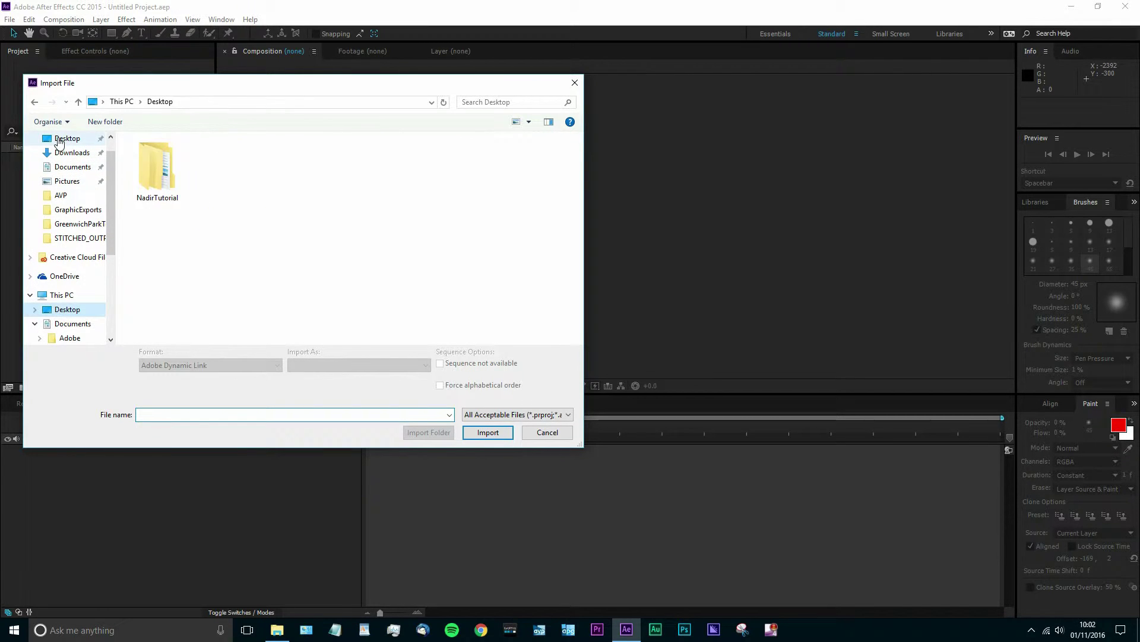
double_click(153, 170)
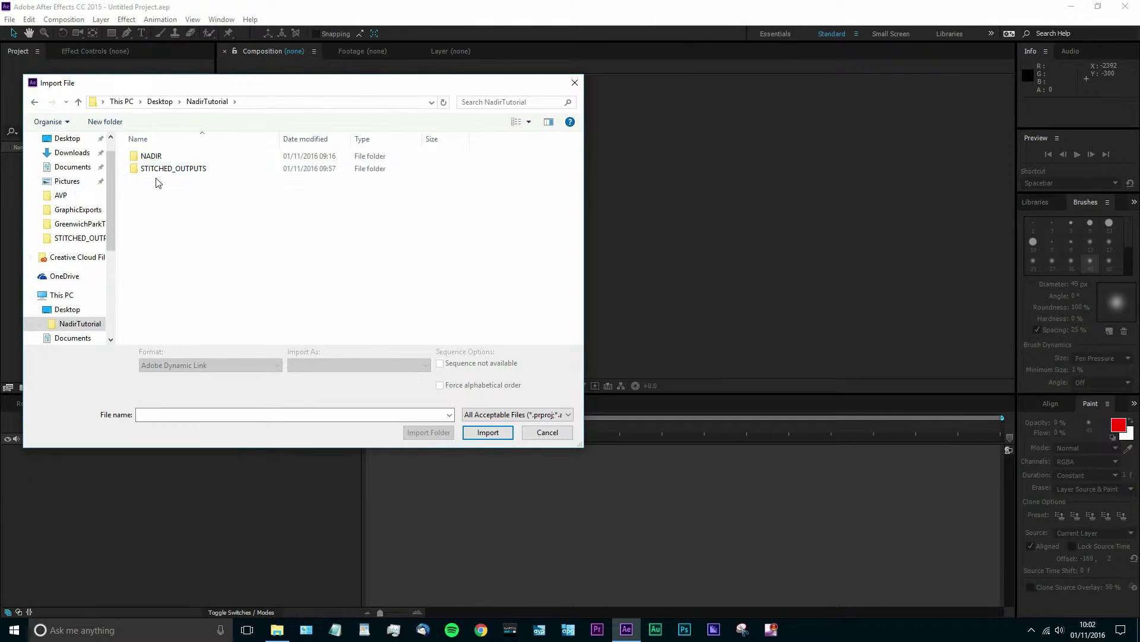
double_click(153, 170)
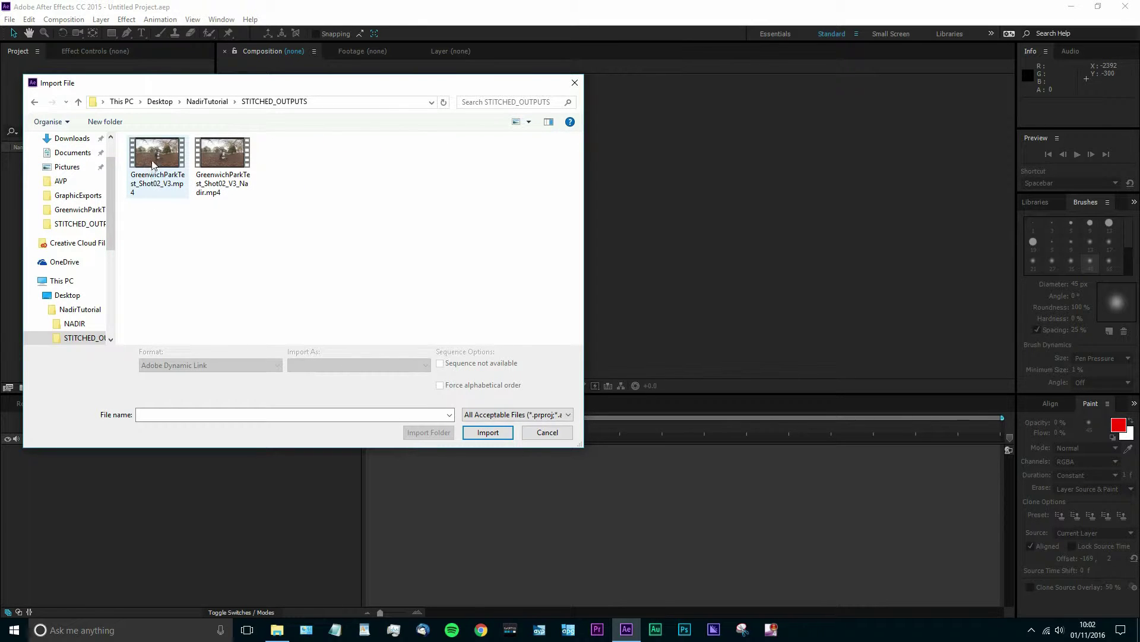
click(153, 165)
Step: Import GreenwichParkTest_Shot02_V3.mp4 and place it inside a new project folder
click(484, 432)
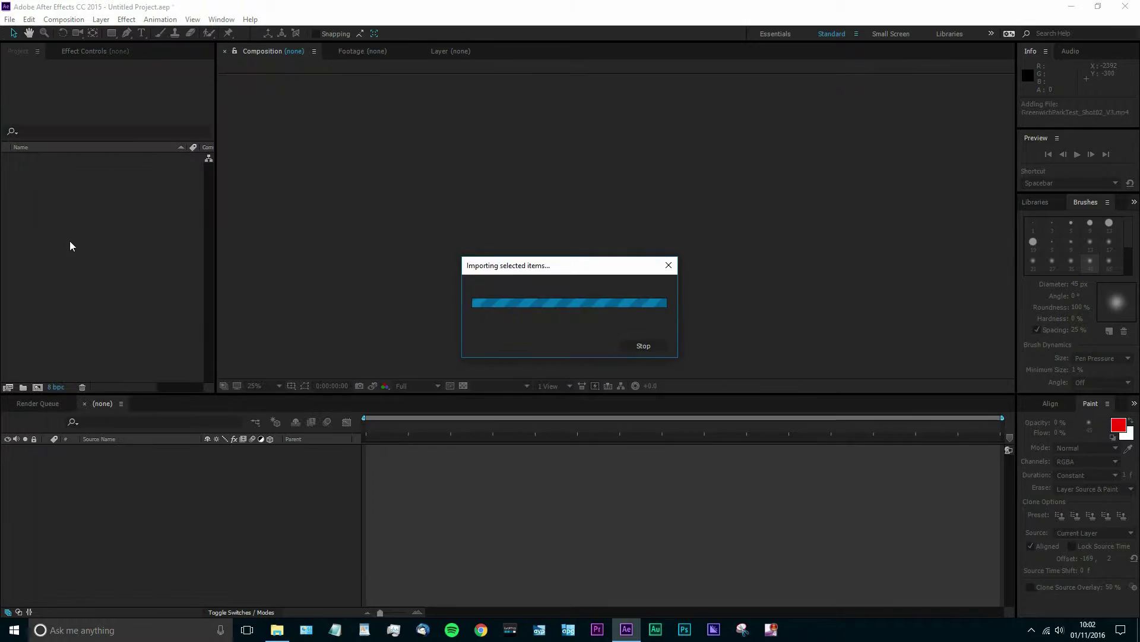
click(23, 180)
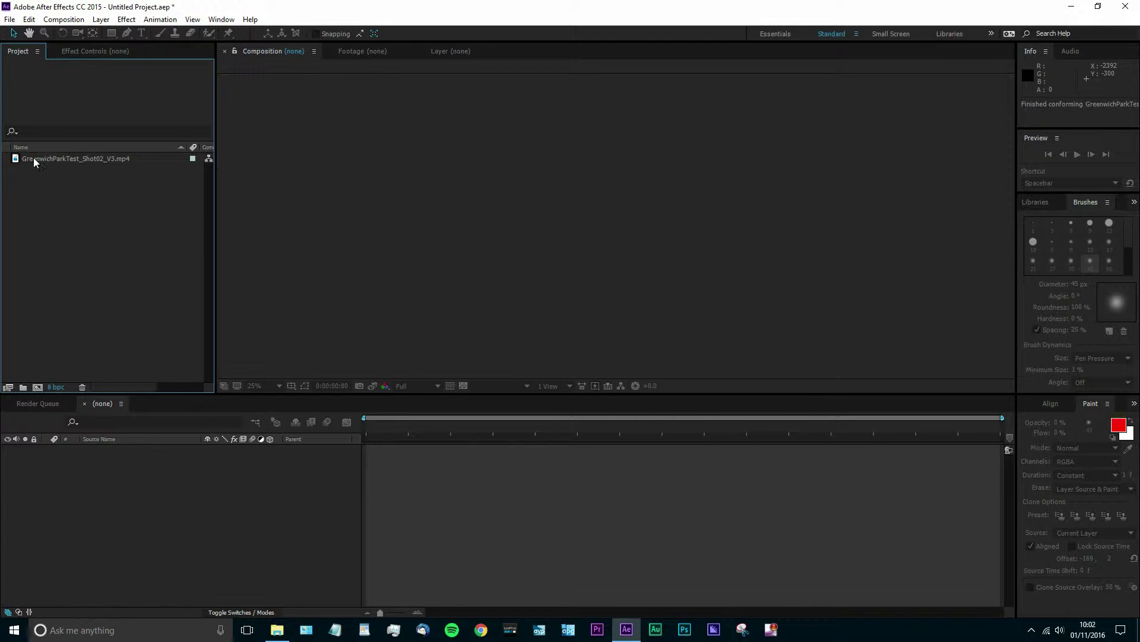
drag(34, 161, 24, 387)
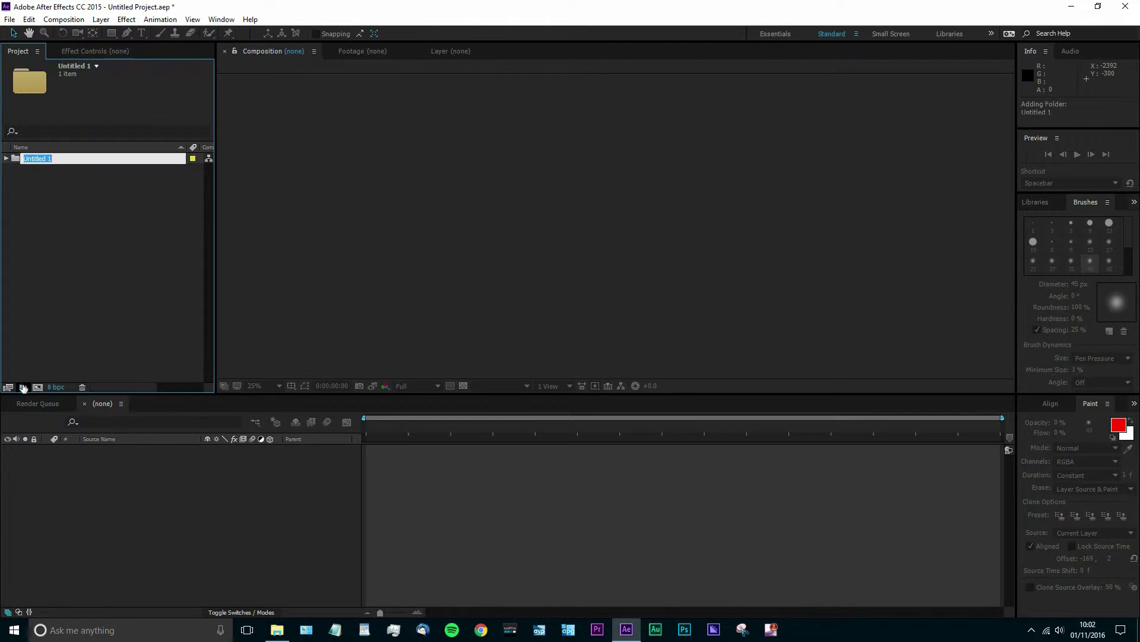
click(6, 158)
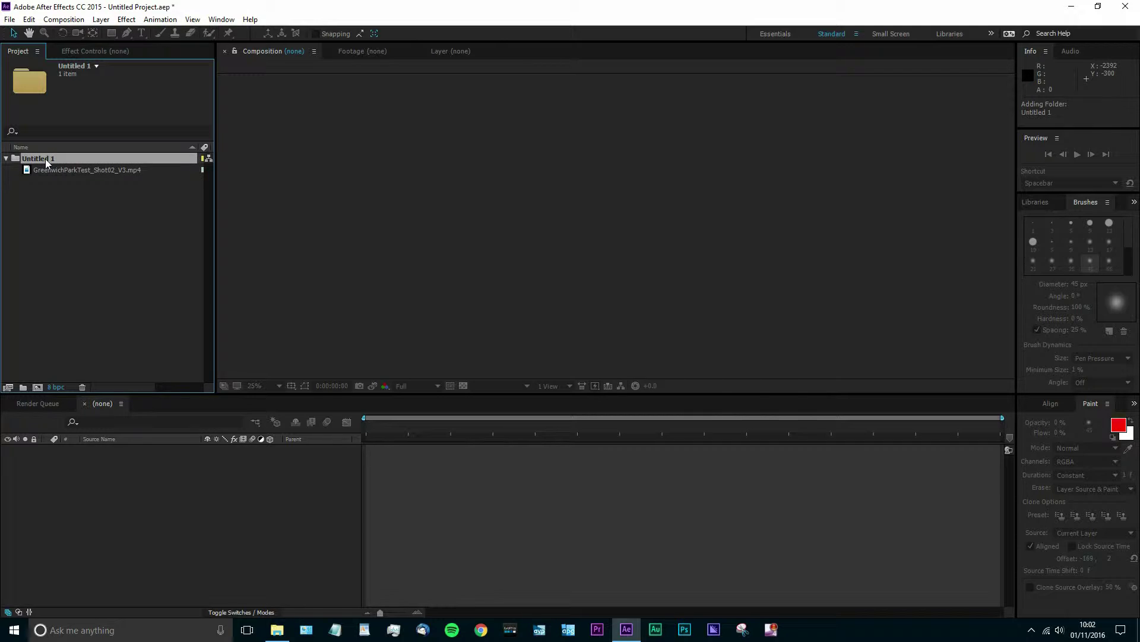
Step: Rename the folder Shot02 and create a composition from the park clip
key(Return)
text(s)
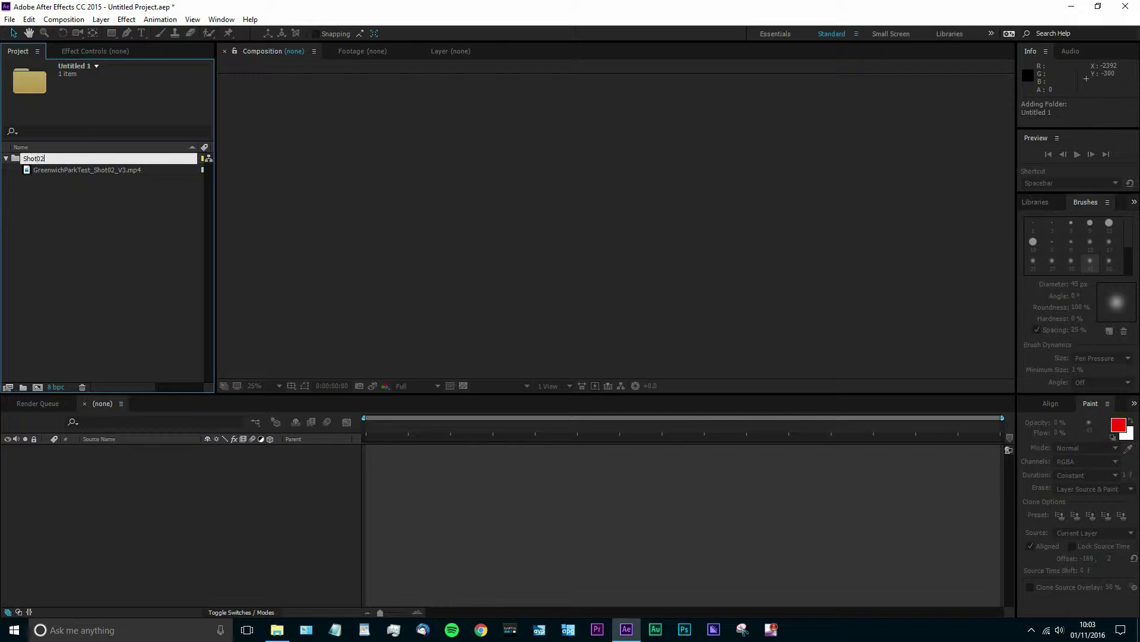
key(Return)
click(57, 171)
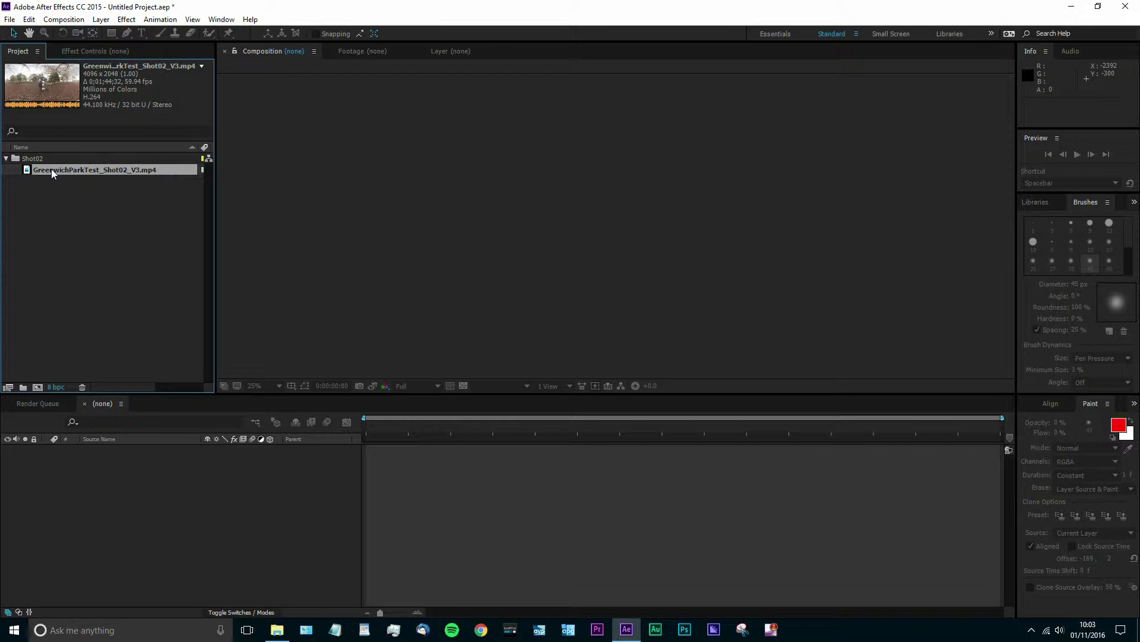
drag(52, 172, 38, 389)
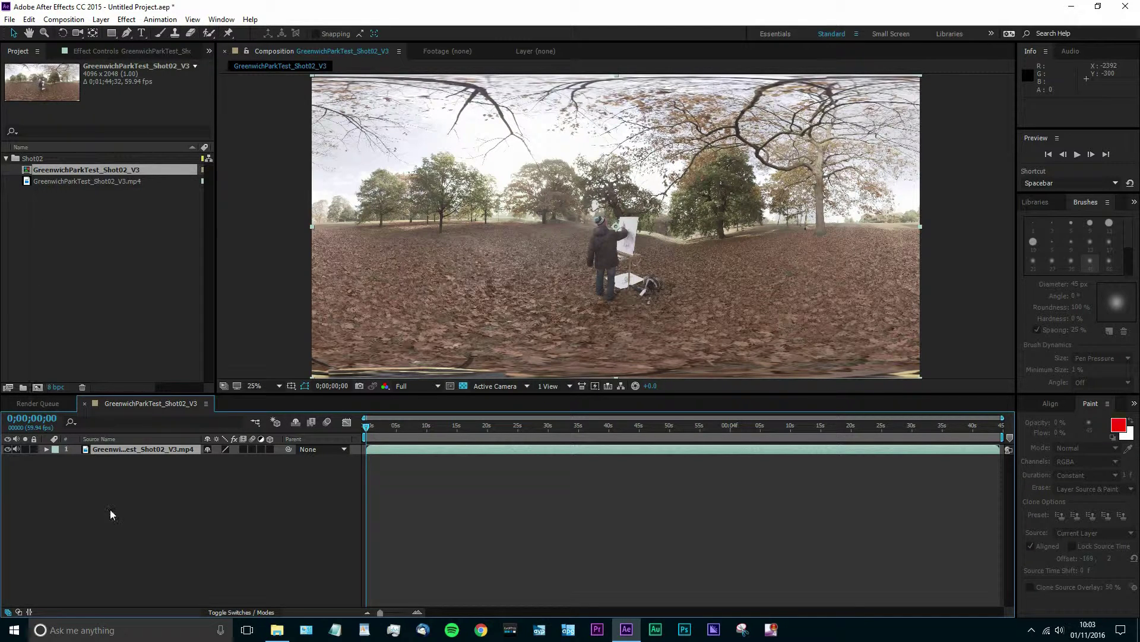
Step: Duplicate the park footage layer with Edit > Duplicate
click(131, 541)
click(115, 450)
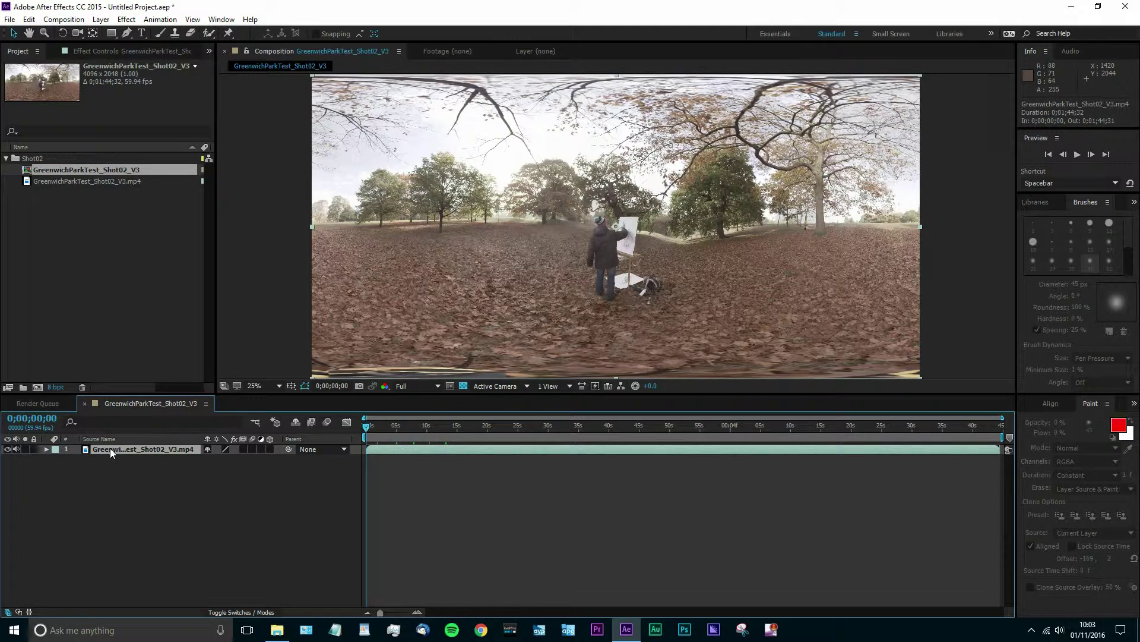
click(28, 19)
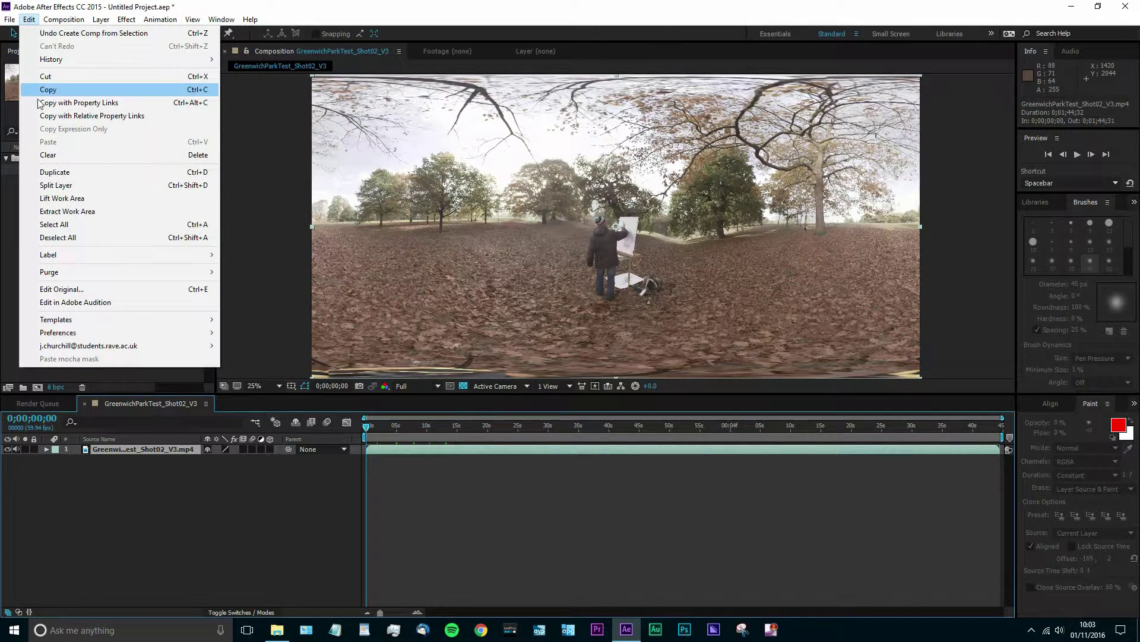
click(54, 175)
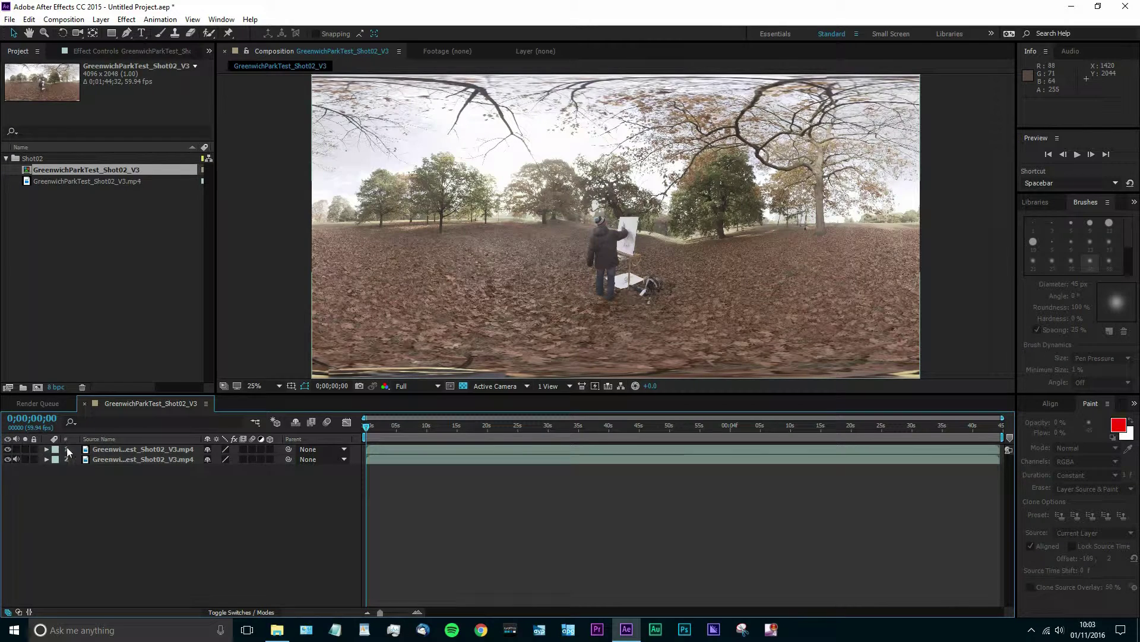
Step: Rename the second layer 'Original Source'
click(110, 449)
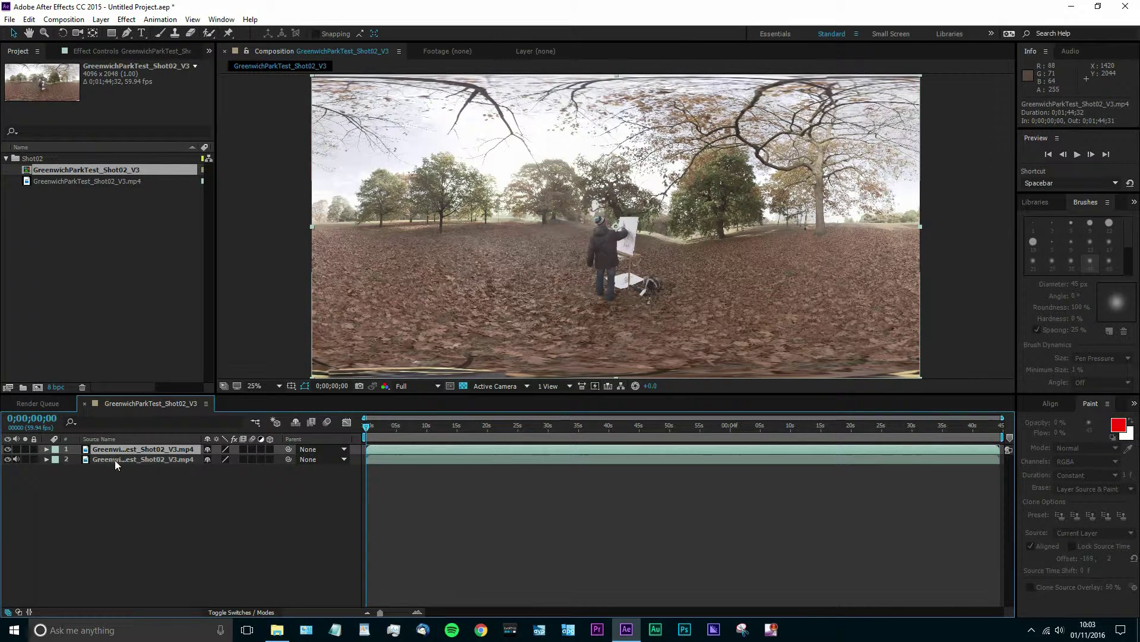
click(116, 460)
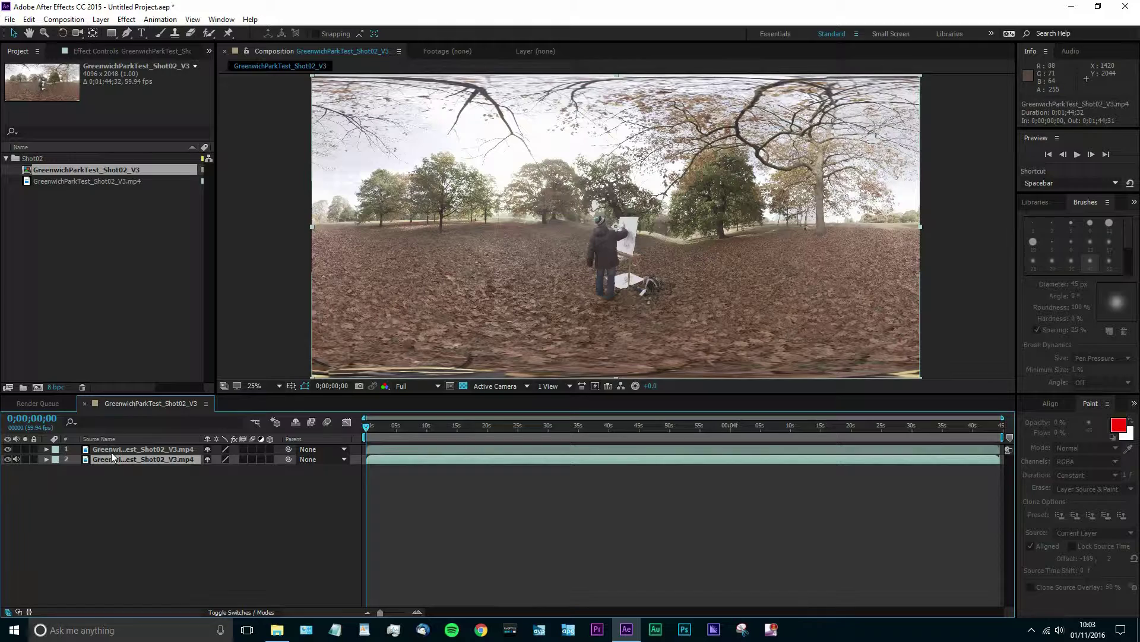
key(Return)
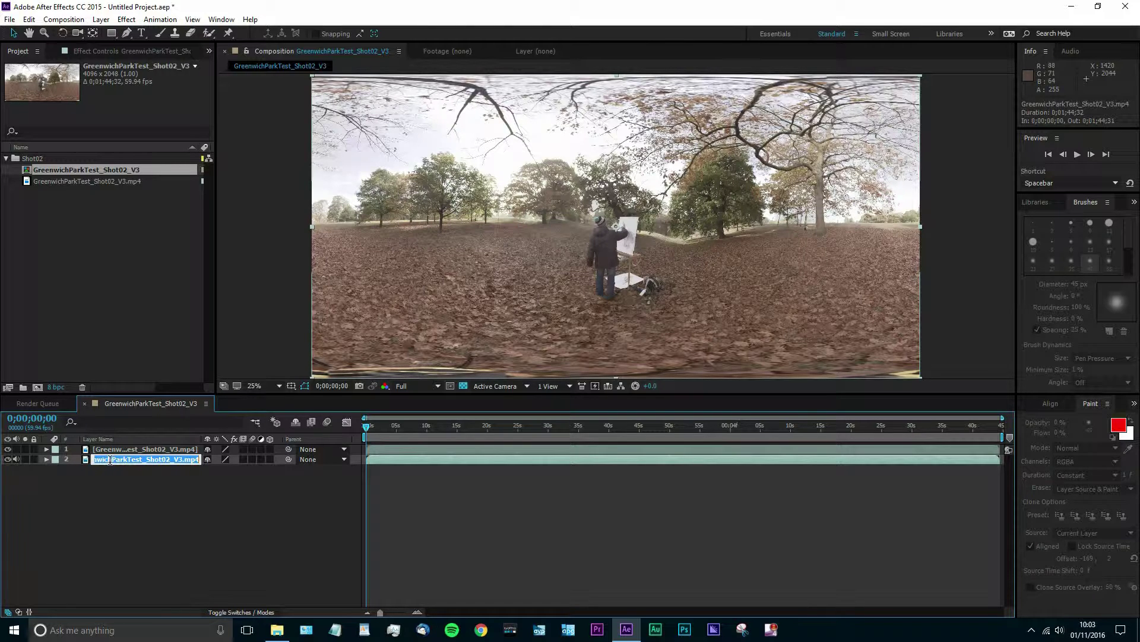
text(Orig)
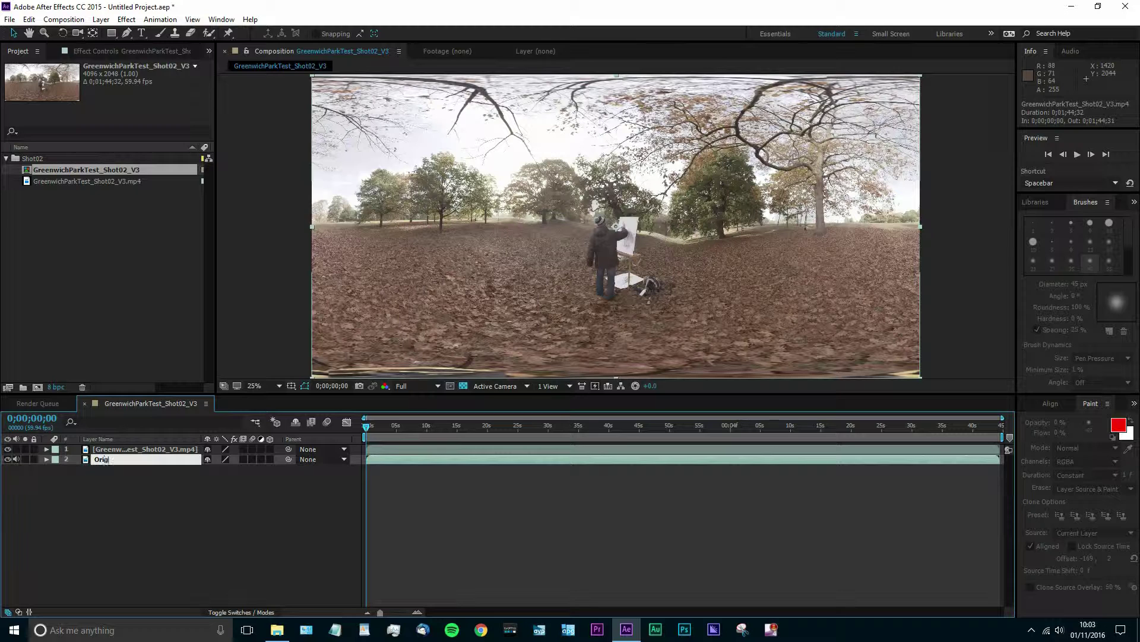
text(inal Source)
click(126, 495)
Step: Begin renaming the top layer 'NadirPainting'
click(113, 447)
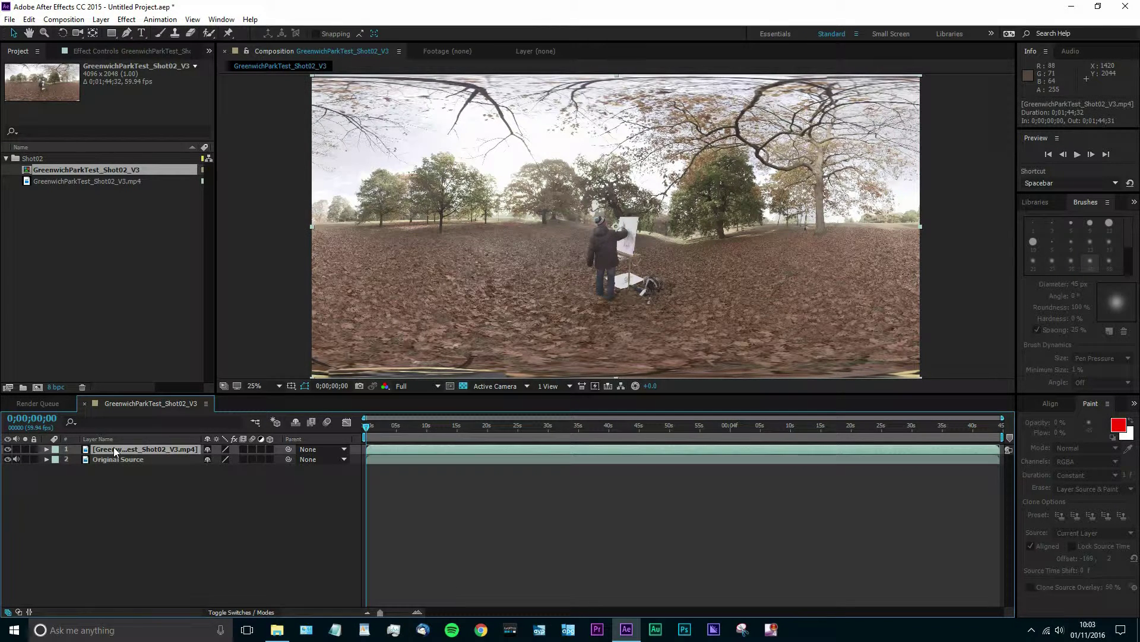
key(Return)
text(NadirPainting)
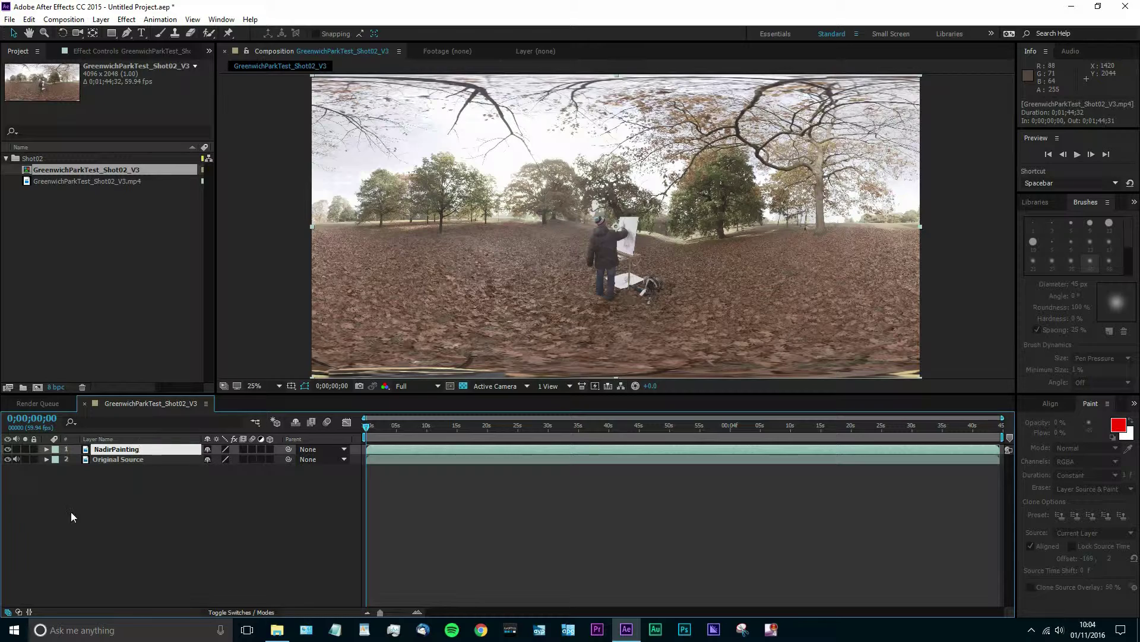
Step: Confirm the NadirPainting name and apply Effect > Mettle > Mettle SkyBox Converter to it
click(70, 510)
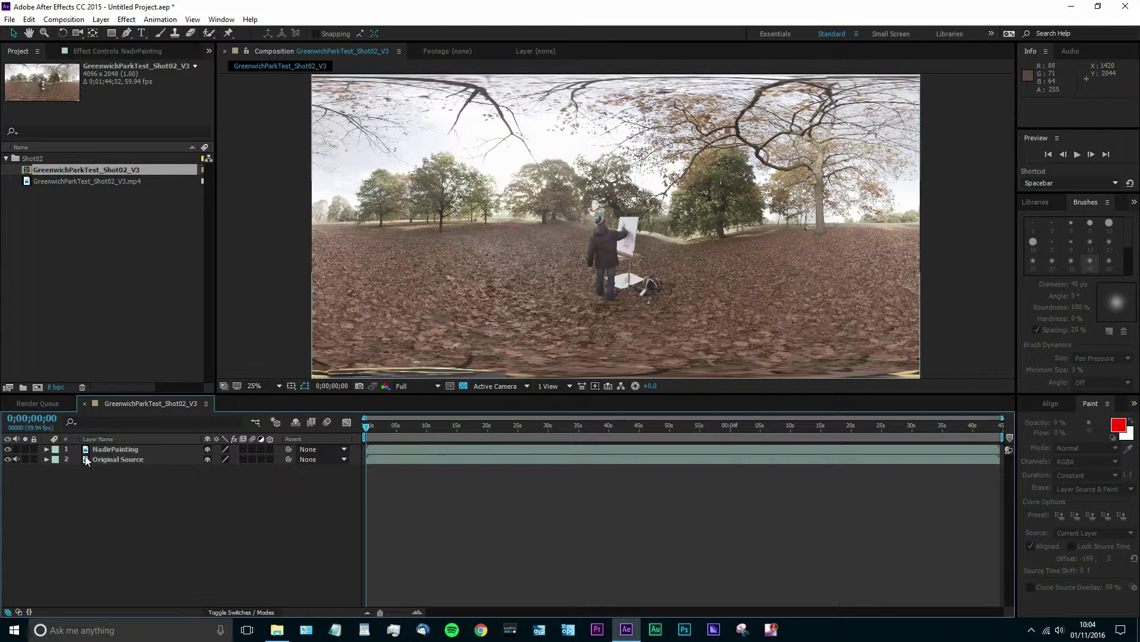
click(121, 449)
right_click(119, 449)
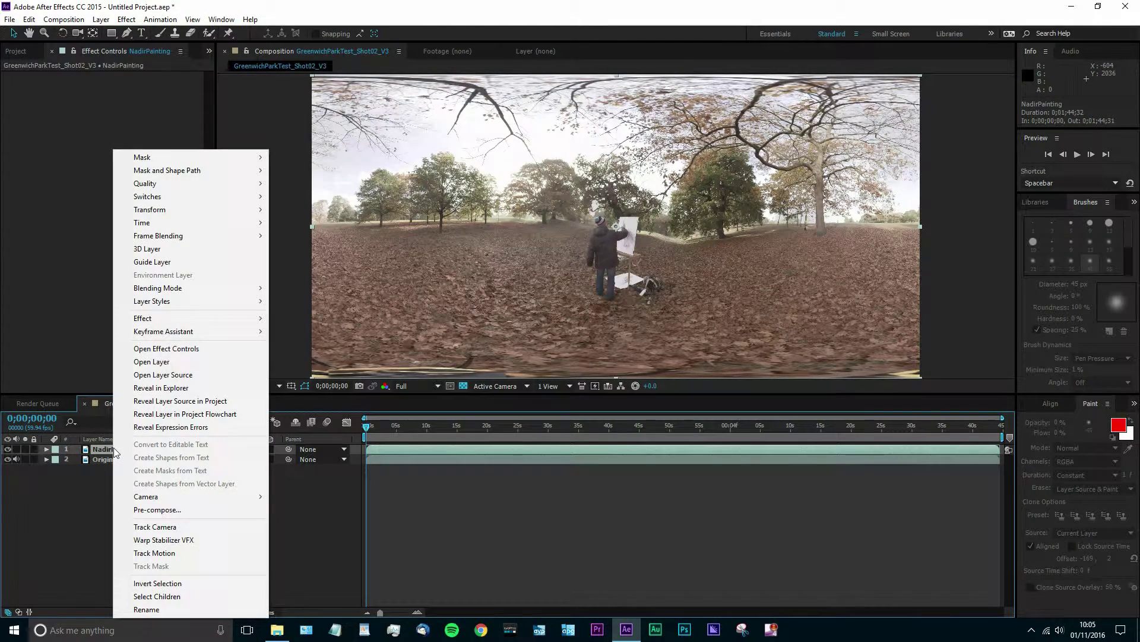
mouse_move(142, 324)
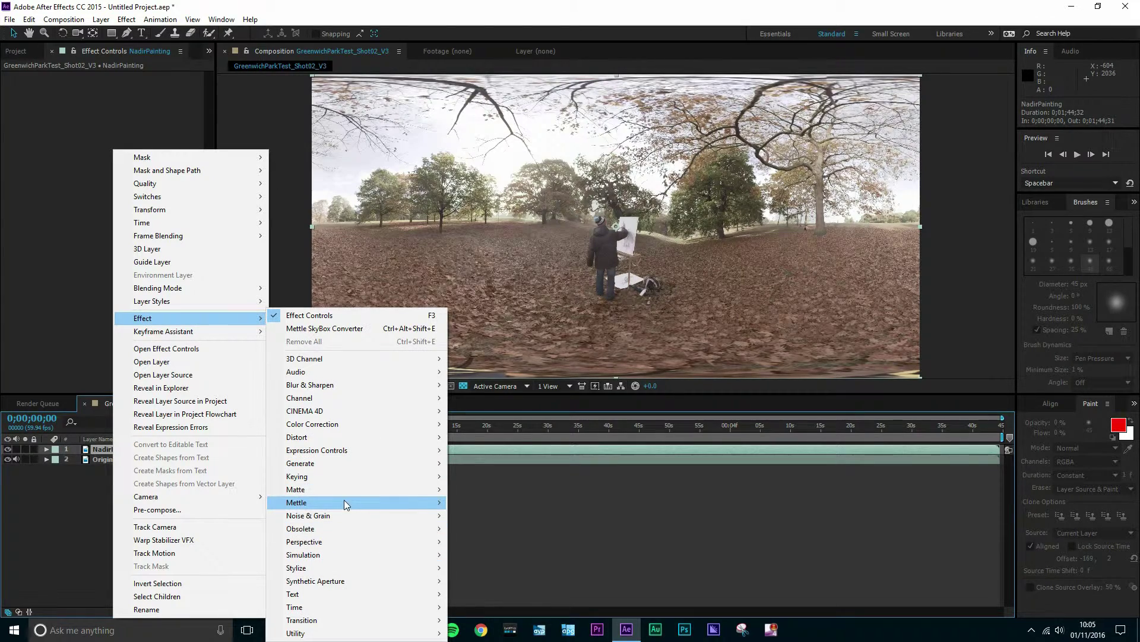
mouse_move(359, 503)
click(503, 515)
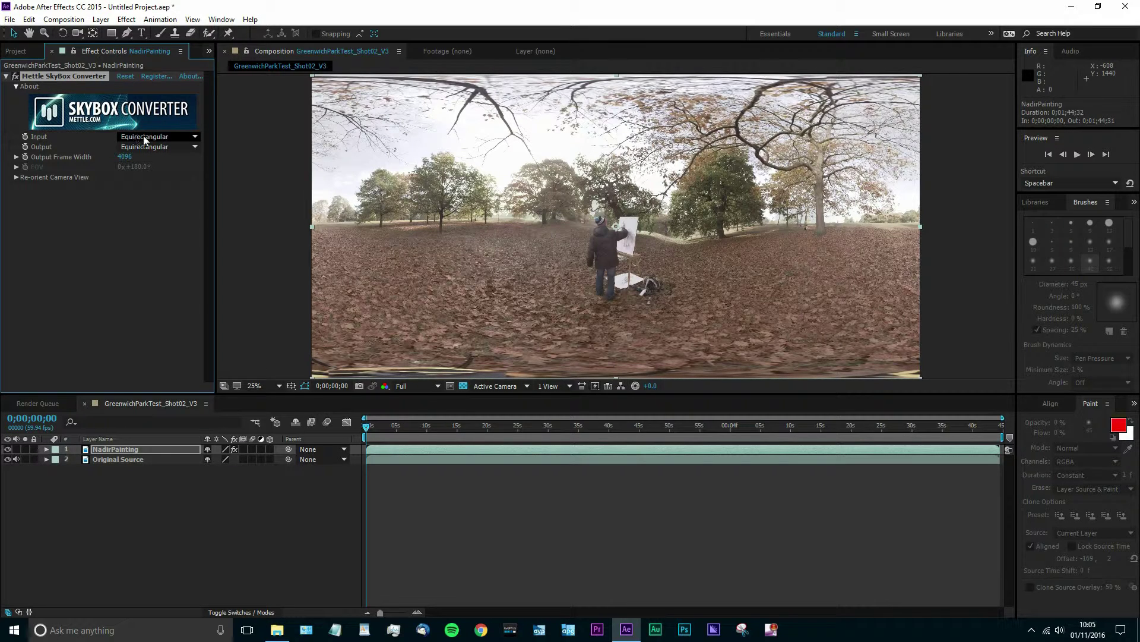
Step: Set the SkyBox output frame width to 4096 and Tilt (X axis) to -90°
click(126, 157)
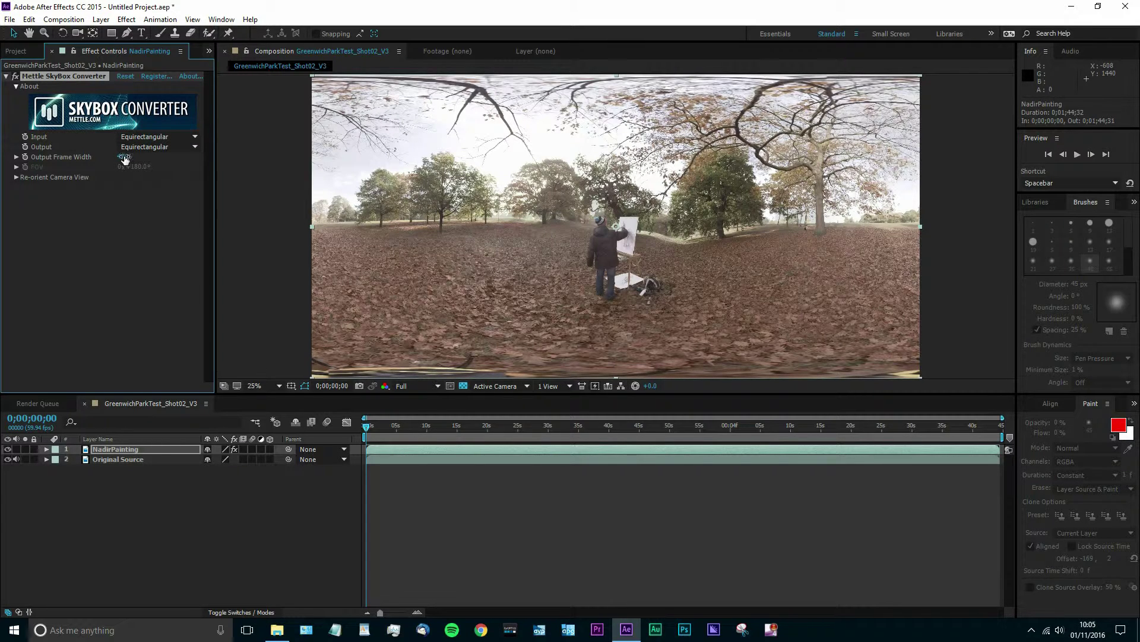
text(40)
click(183, 189)
click(16, 177)
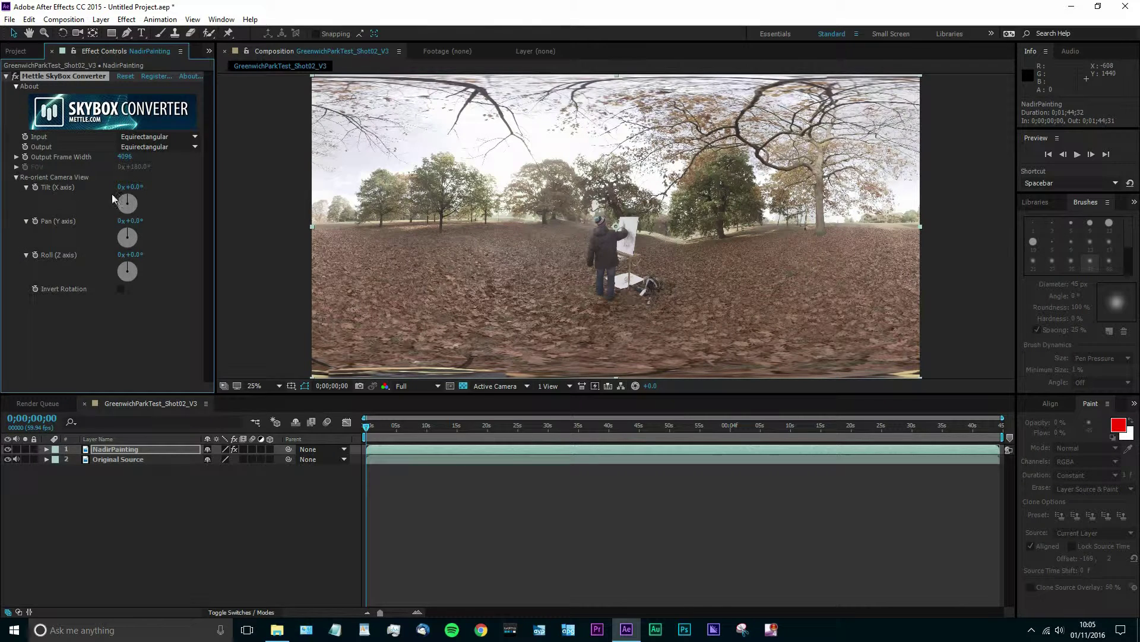
click(135, 187)
key(Return)
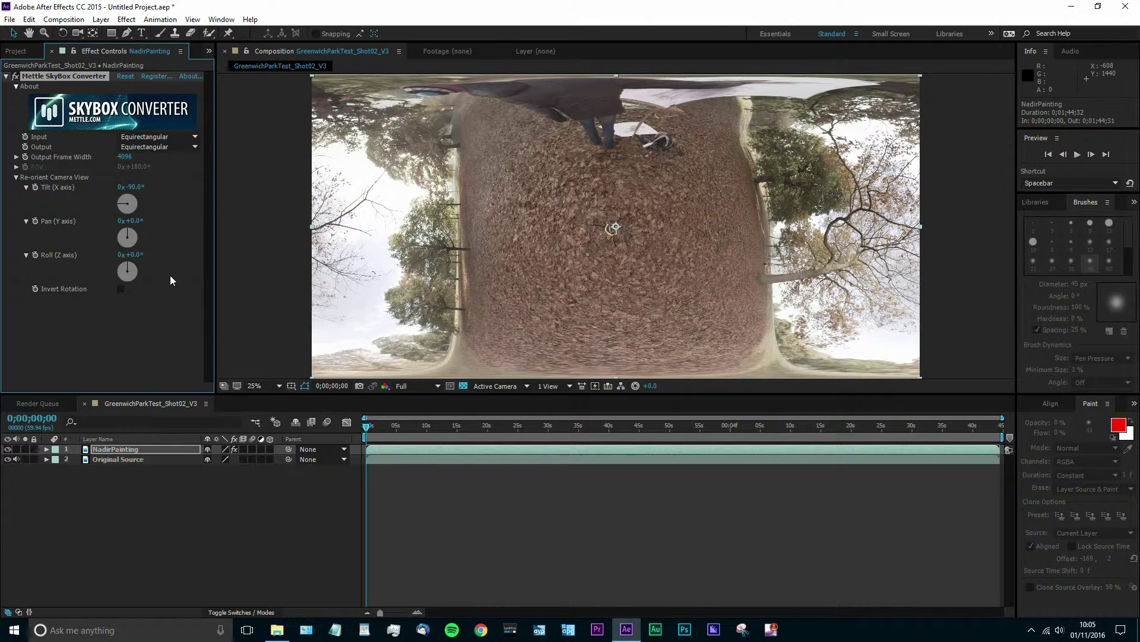
click(167, 316)
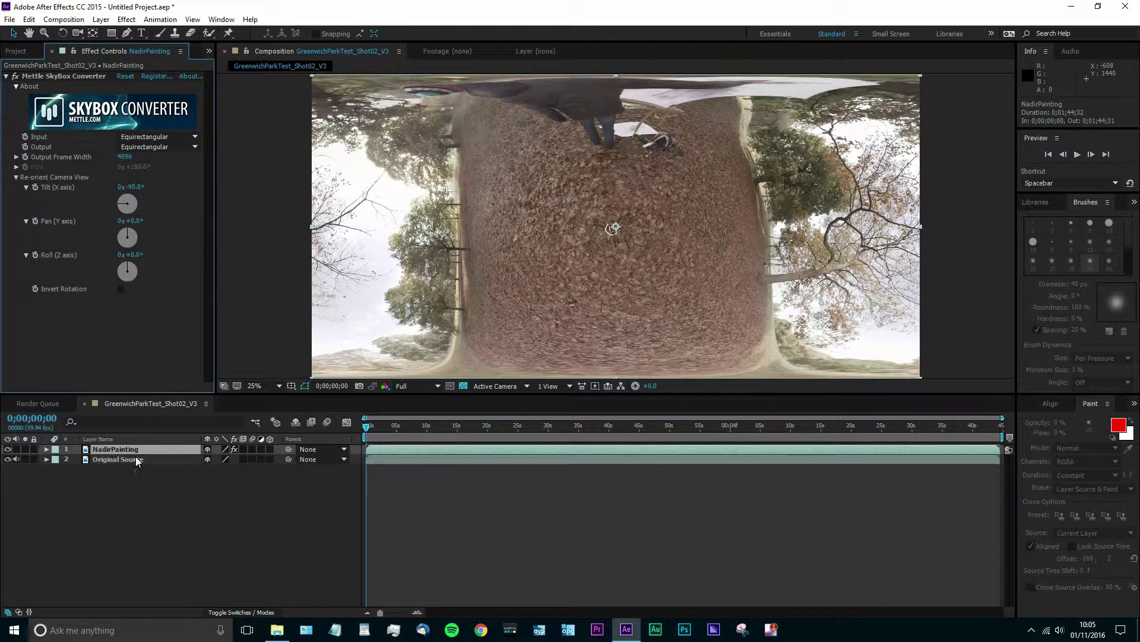
click(132, 491)
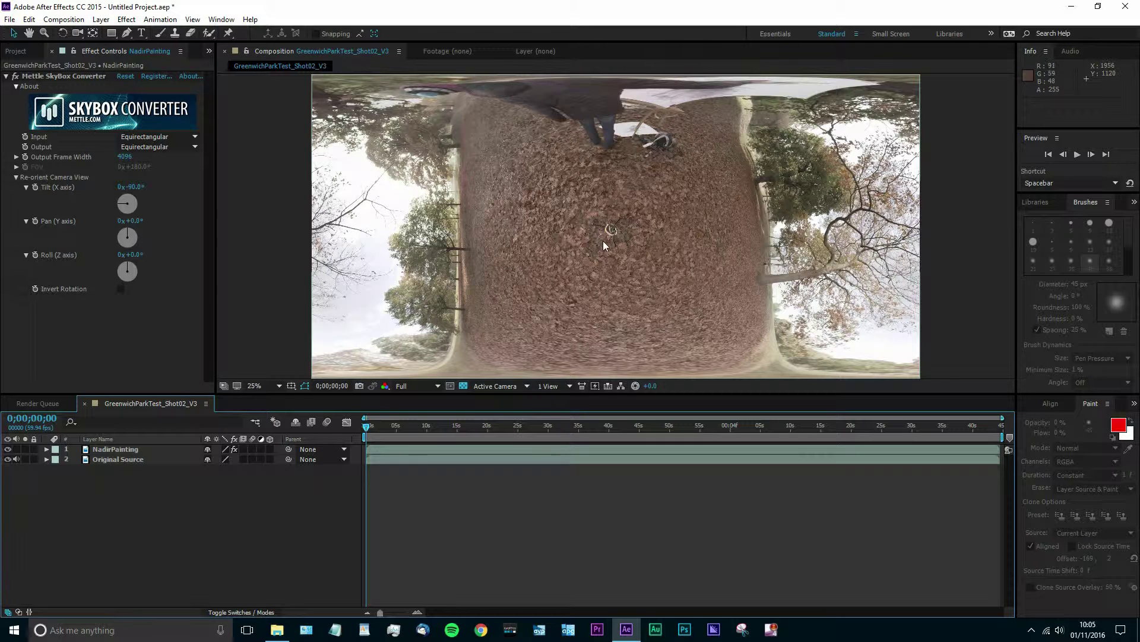
click(138, 452)
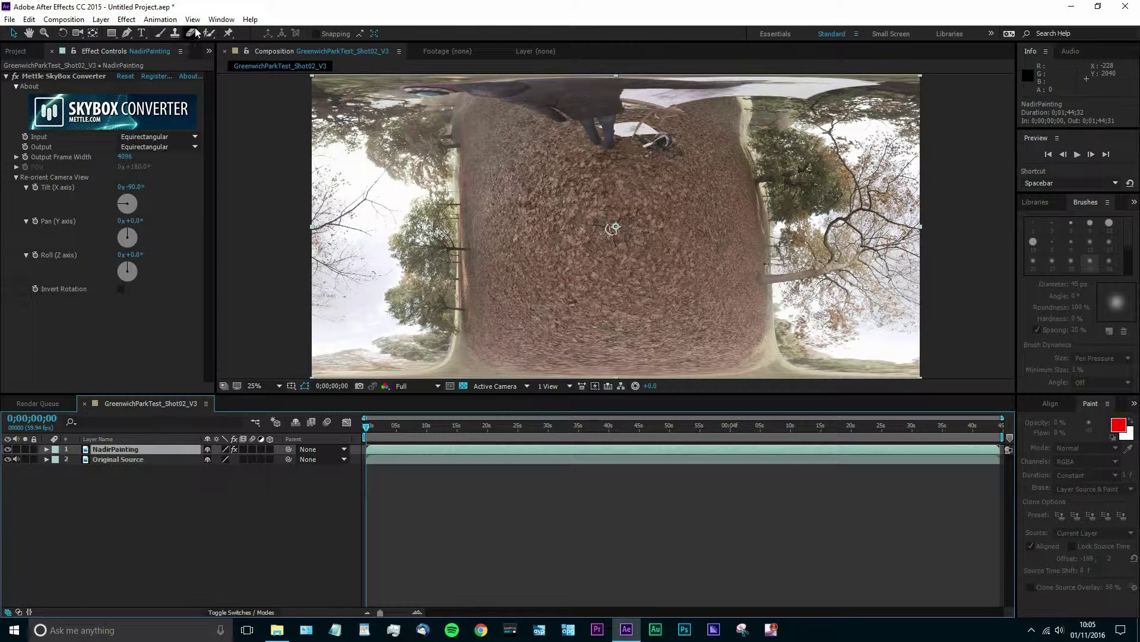
Step: Choose the Clone Stamp tool and open NadirPainting in its own Layer viewer, then return to the composition
click(175, 34)
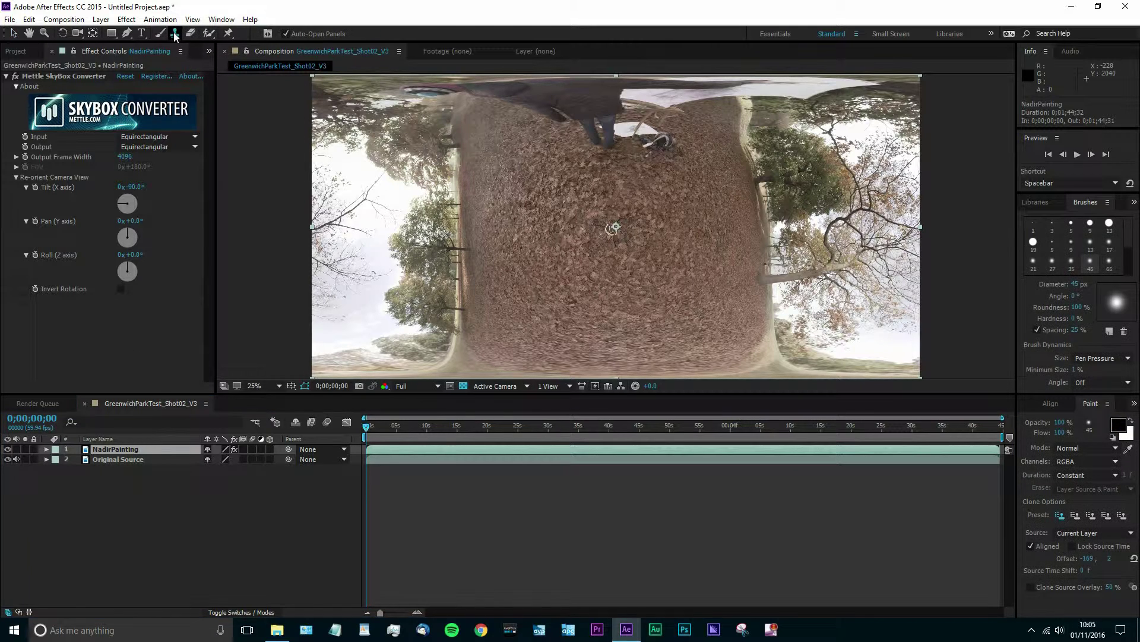
click(123, 452)
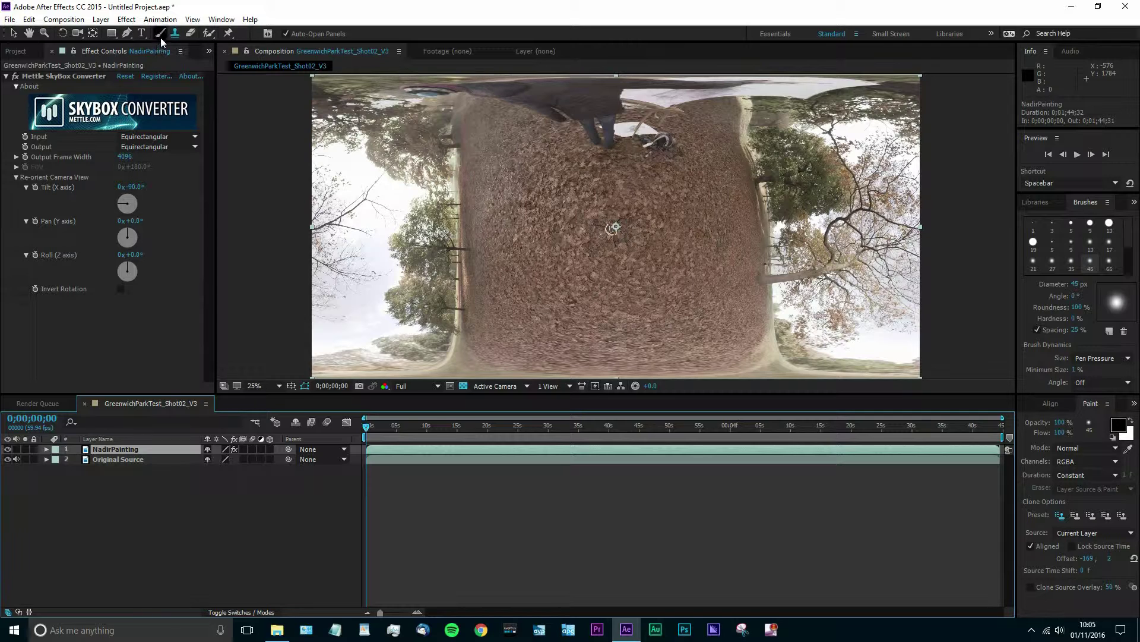
double_click(84, 451)
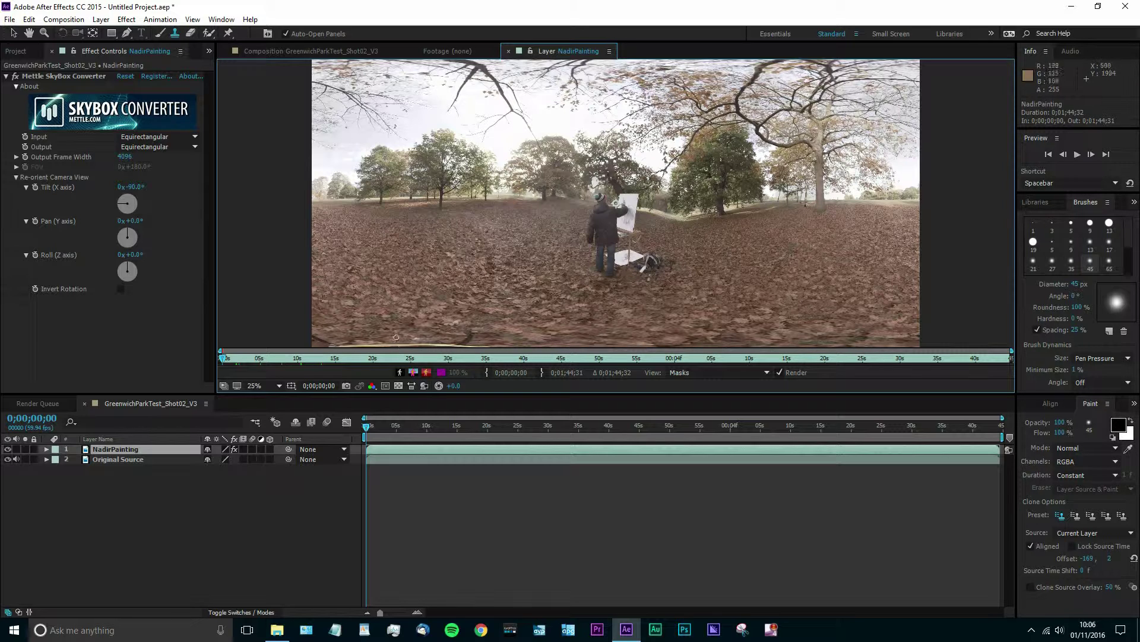
click(274, 55)
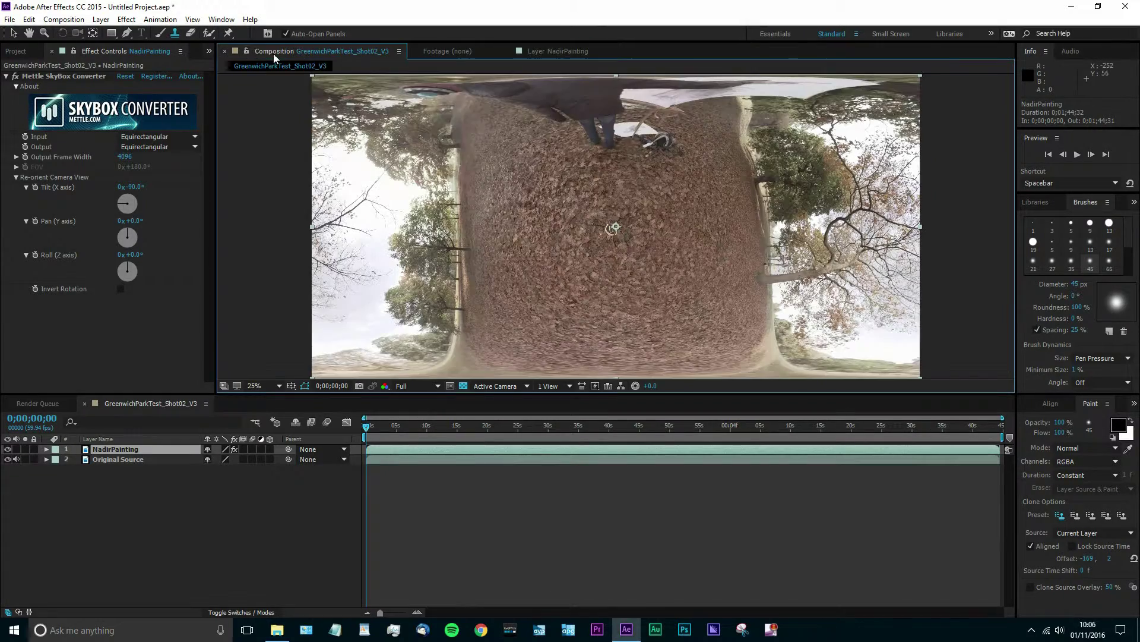
Step: Pre-compose NadirPainting as 'NadirPainting Comp 1', moving all attributes into the new composition
right_click(104, 453)
click(151, 512)
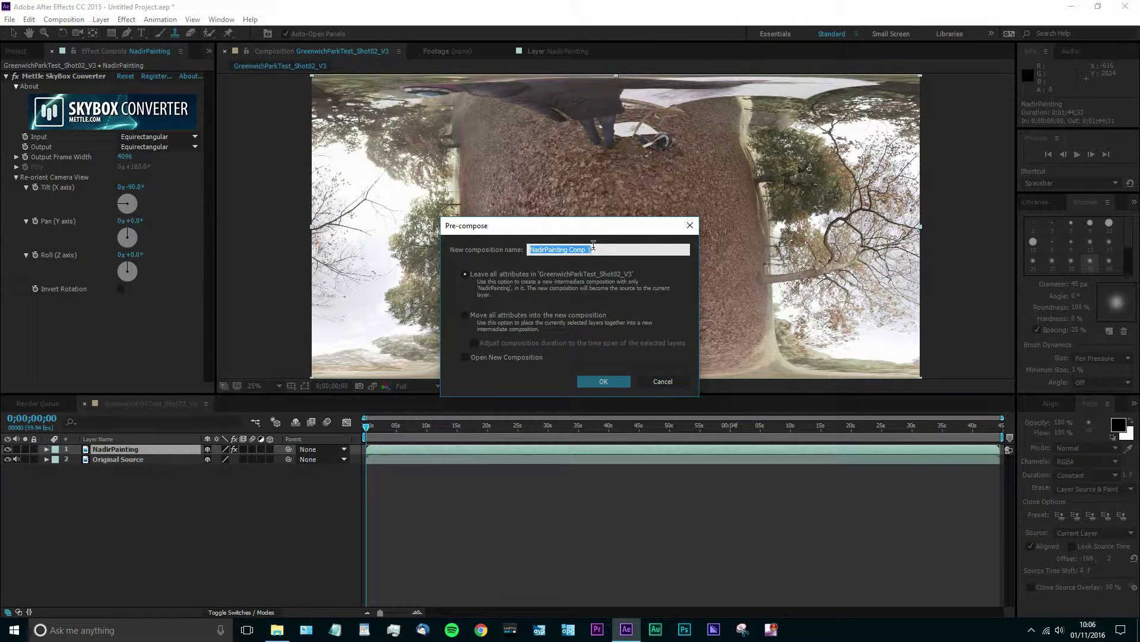
click(606, 249)
click(466, 315)
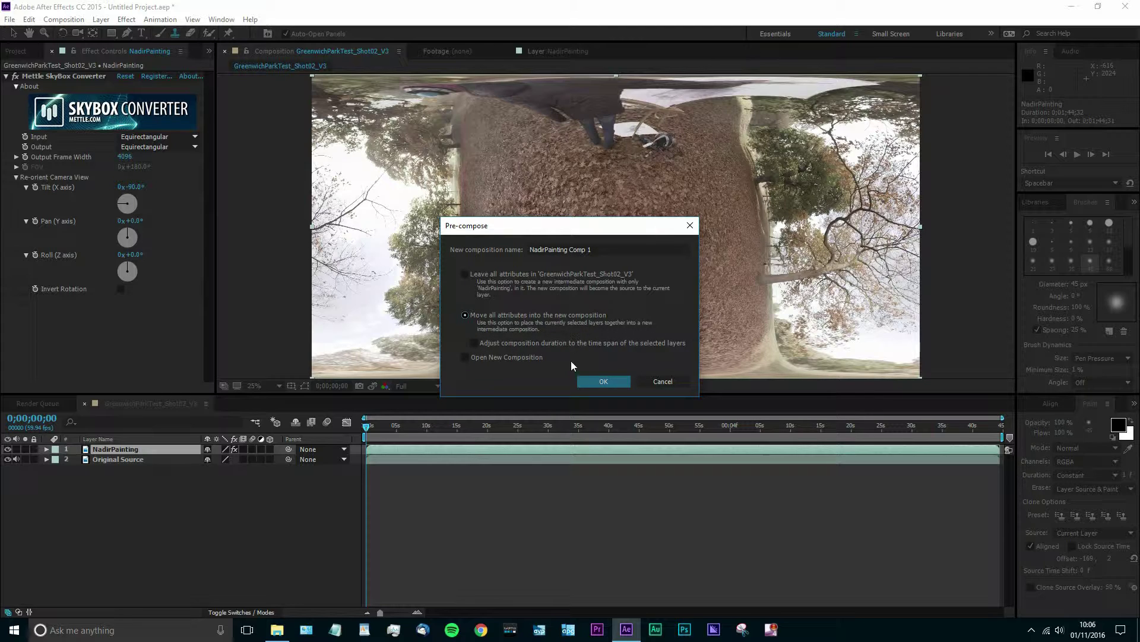
click(603, 382)
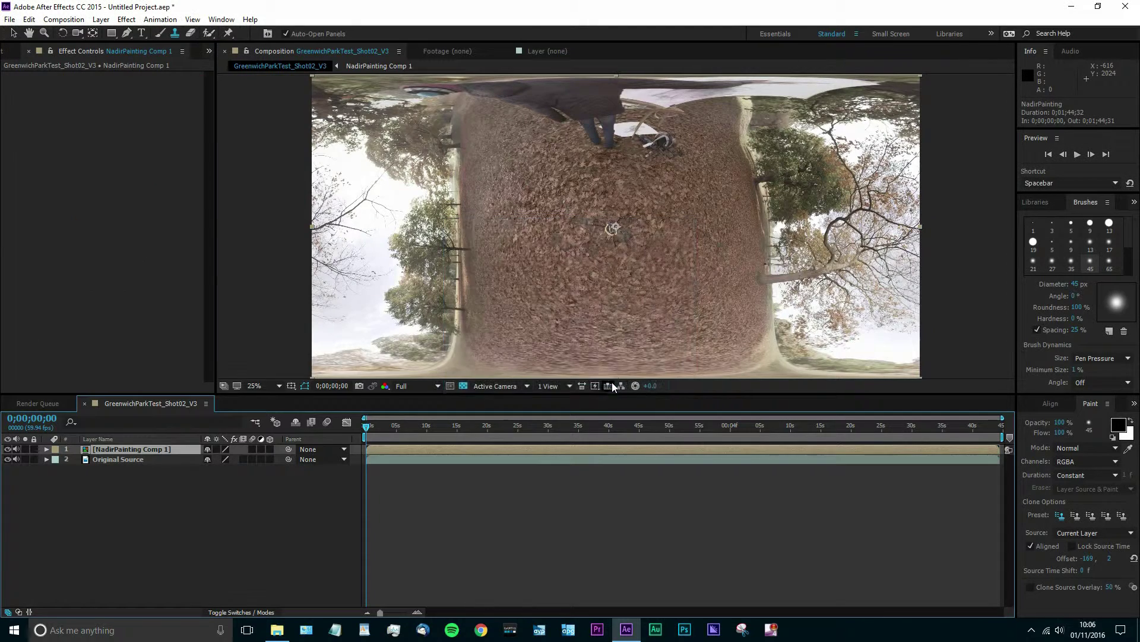
Step: Select the NadirPainting Comp 1 layer in the timeline
click(144, 493)
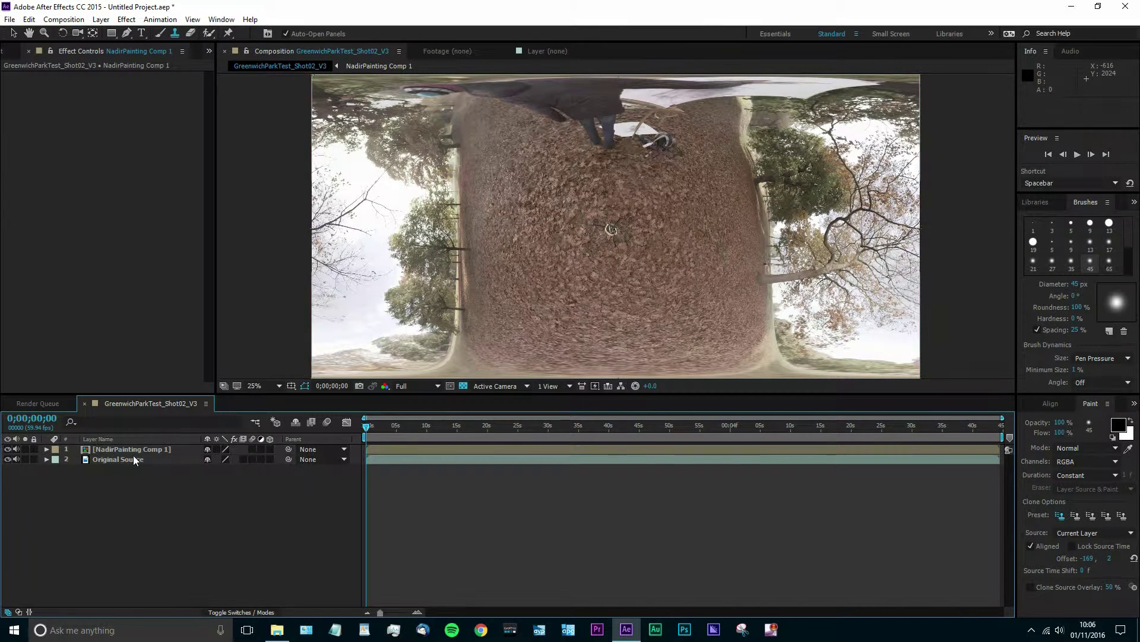
click(132, 450)
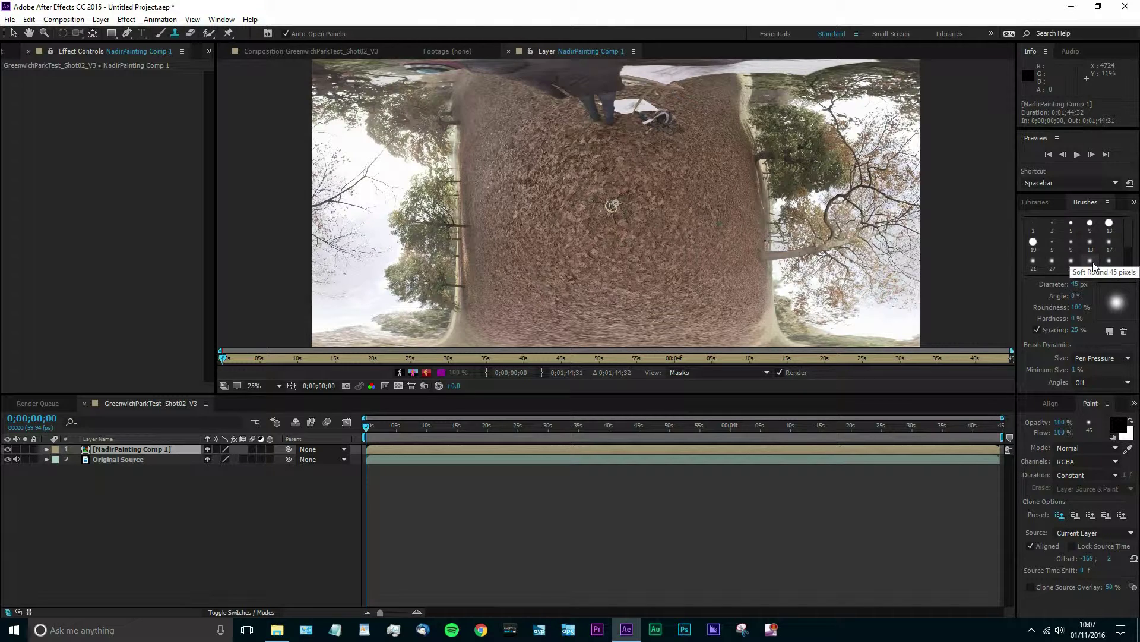
Step: Keep the 45 px soft brush, zoom to 200%, center the light stand and enlarge the viewer
click(1095, 265)
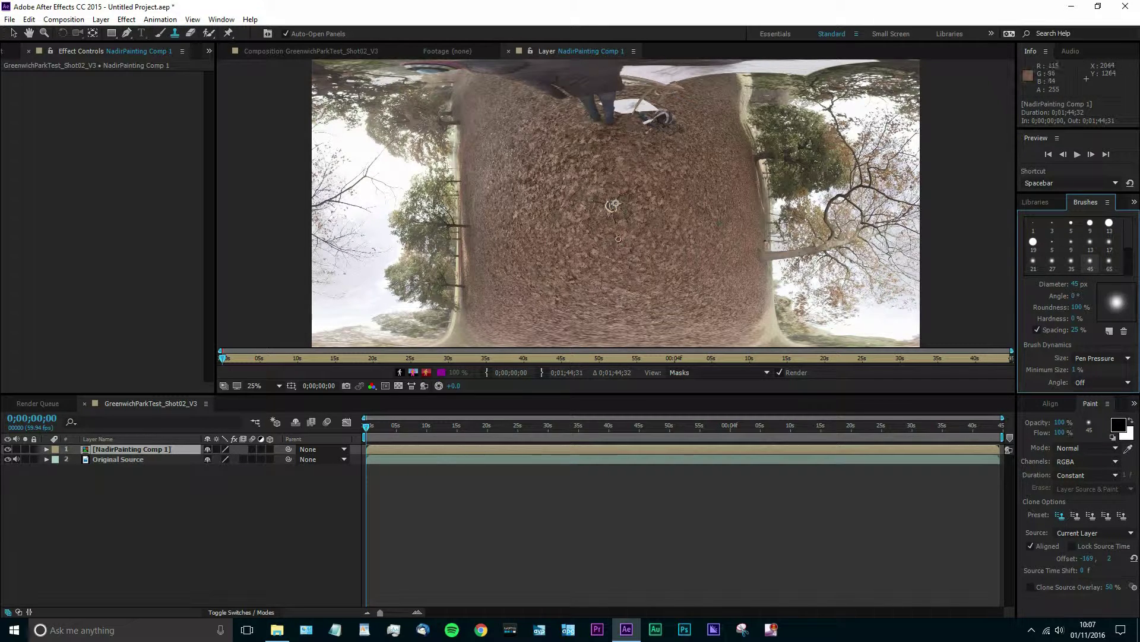
scroll(612, 205, up, 4)
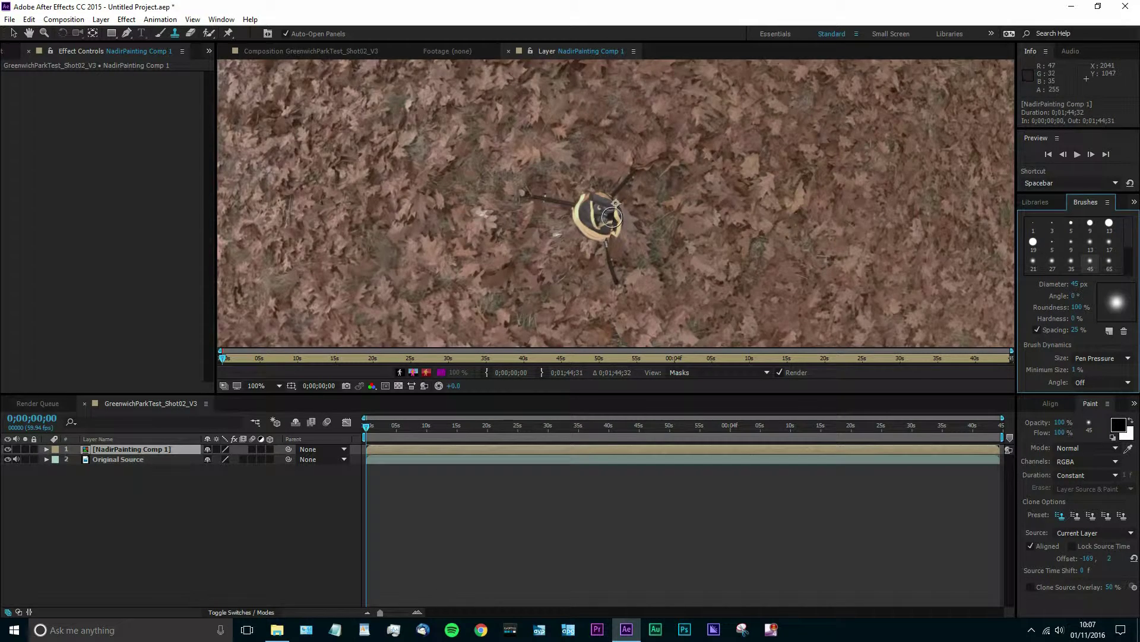
scroll(612, 214, up, 2)
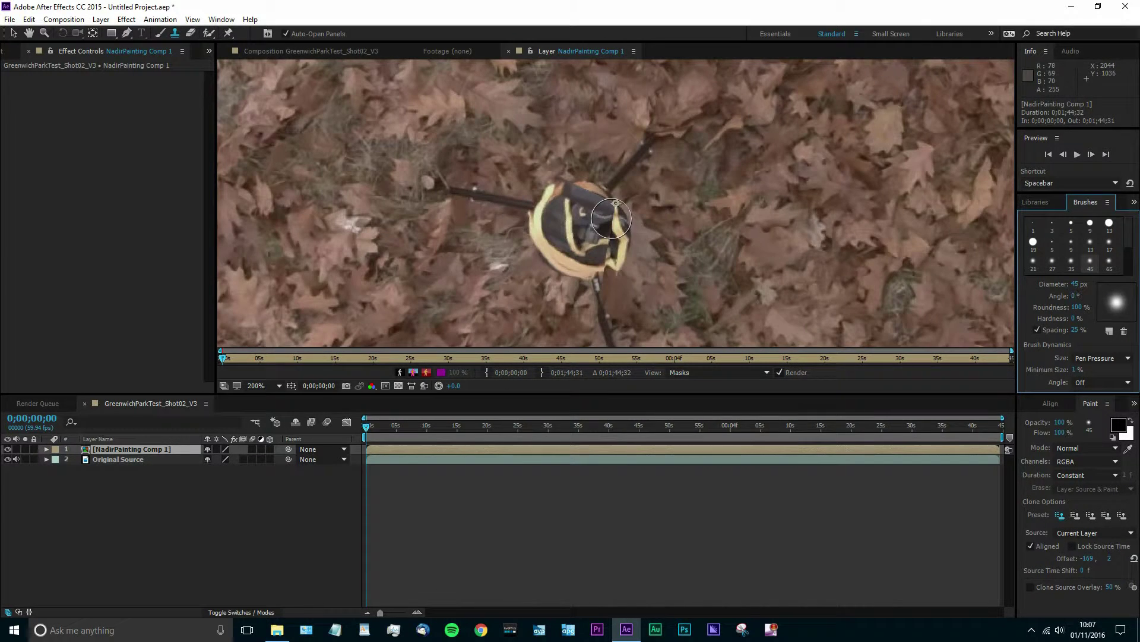
click(28, 33)
drag(570, 264, 588, 220)
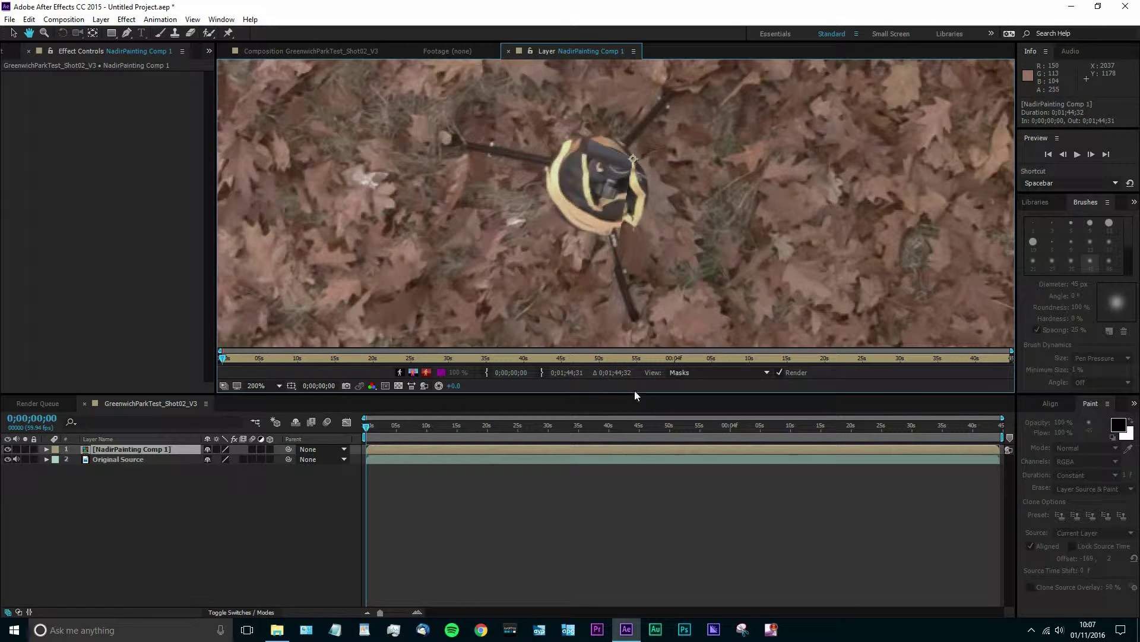
drag(634, 395, 642, 504)
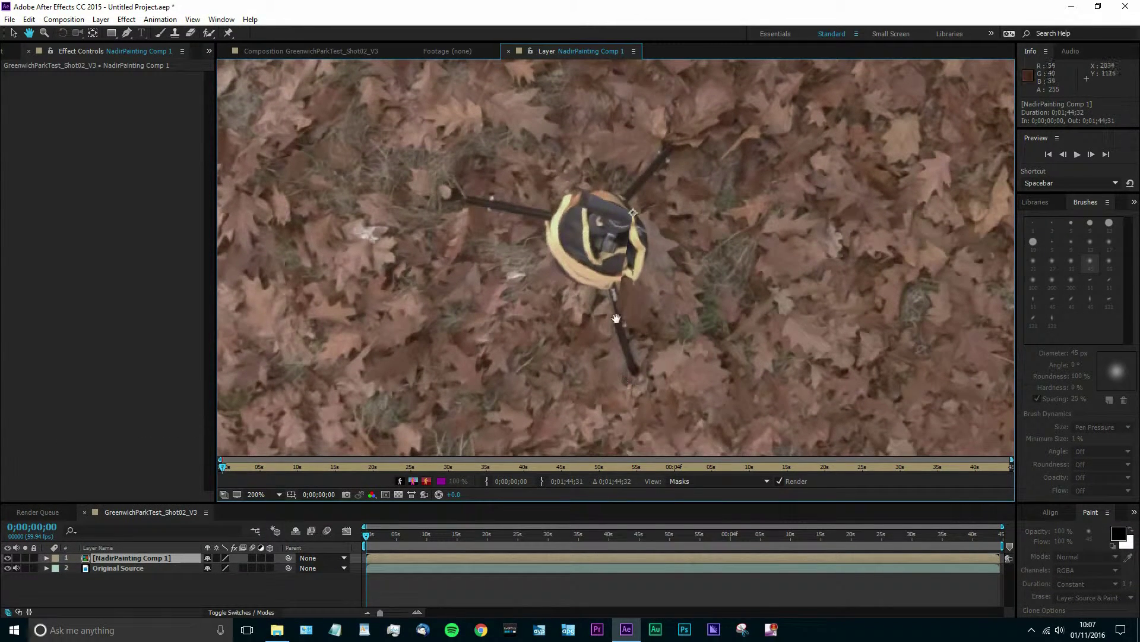
Step: Sample clean leaves with the Clone Stamp and paint over the stand's upper arm
click(174, 34)
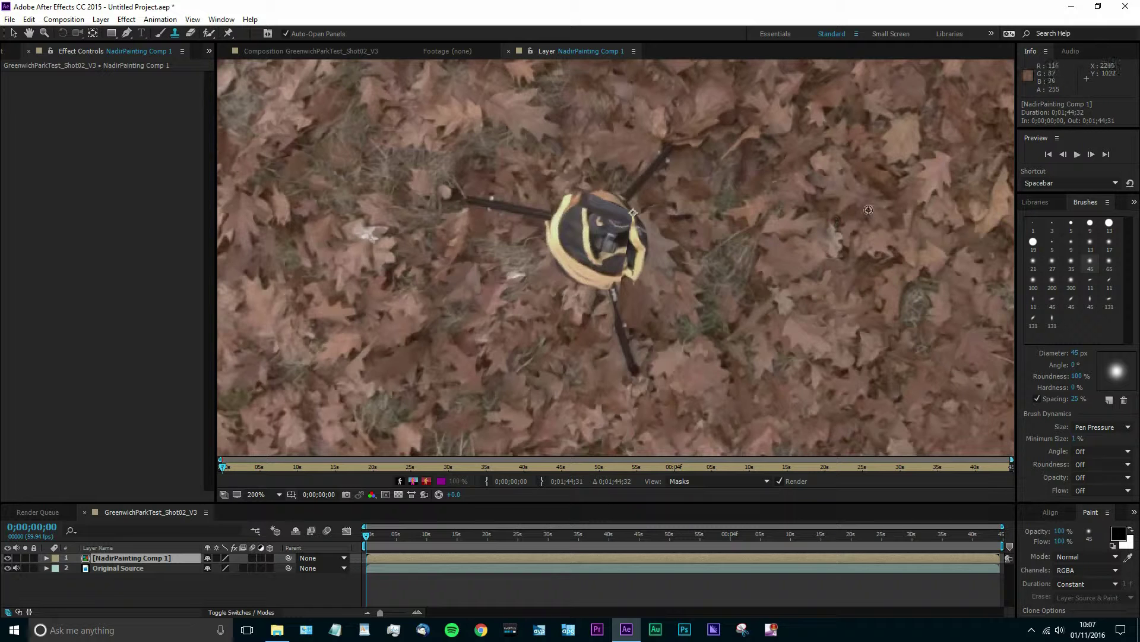
alt+click(894, 149)
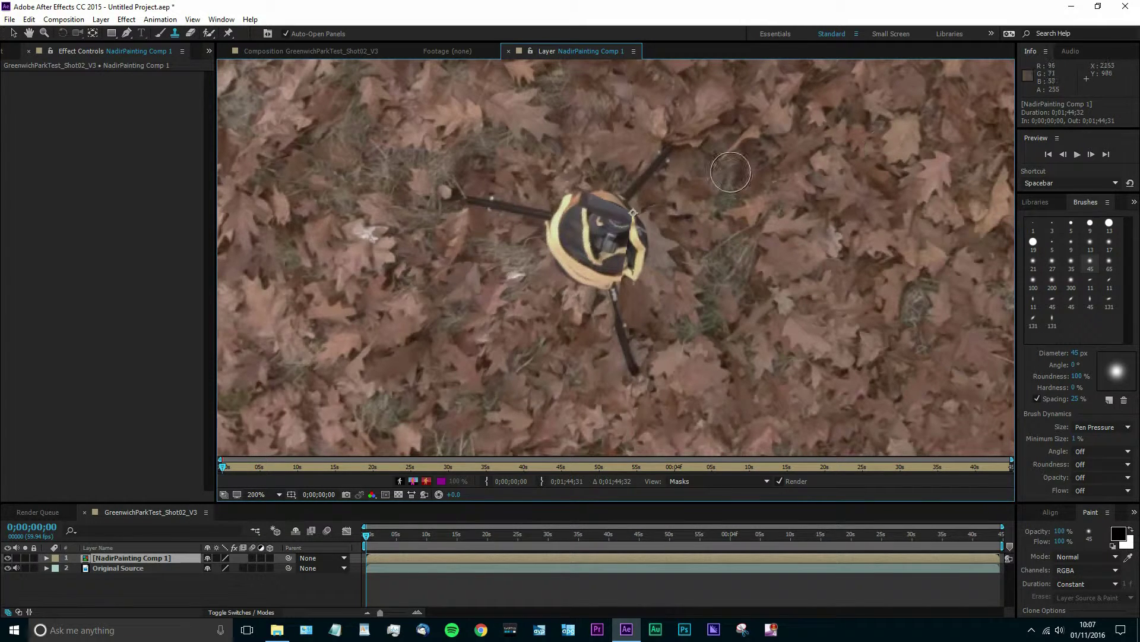
click(674, 148)
mouse_move(674, 149)
mouse_down()
mouse_move(622, 212)
mouse_move(601, 199)
mouse_move(604, 212)
mouse_move(590, 210)
mouse_move(614, 234)
mouse_move(637, 226)
mouse_move(621, 276)
mouse_move(600, 272)
mouse_move(577, 233)
mouse_move(548, 213)
mouse_move(567, 223)
mouse_move(545, 230)
mouse_move(550, 218)
mouse_move(597, 264)
mouse_move(569, 286)
mouse_move(552, 227)
mouse_move(548, 246)
mouse_move(592, 267)
mouse_move(636, 367)
mouse_move(611, 336)
mouse_move(632, 311)
mouse_move(597, 286)
mouse_move(580, 219)
mouse_move(462, 201)
mouse_move(552, 214)
mouse_move(579, 192)
mouse_move(588, 202)
mouse_move(620, 405)
mouse_move(608, 333)
mouse_move(651, 209)
mouse_up()
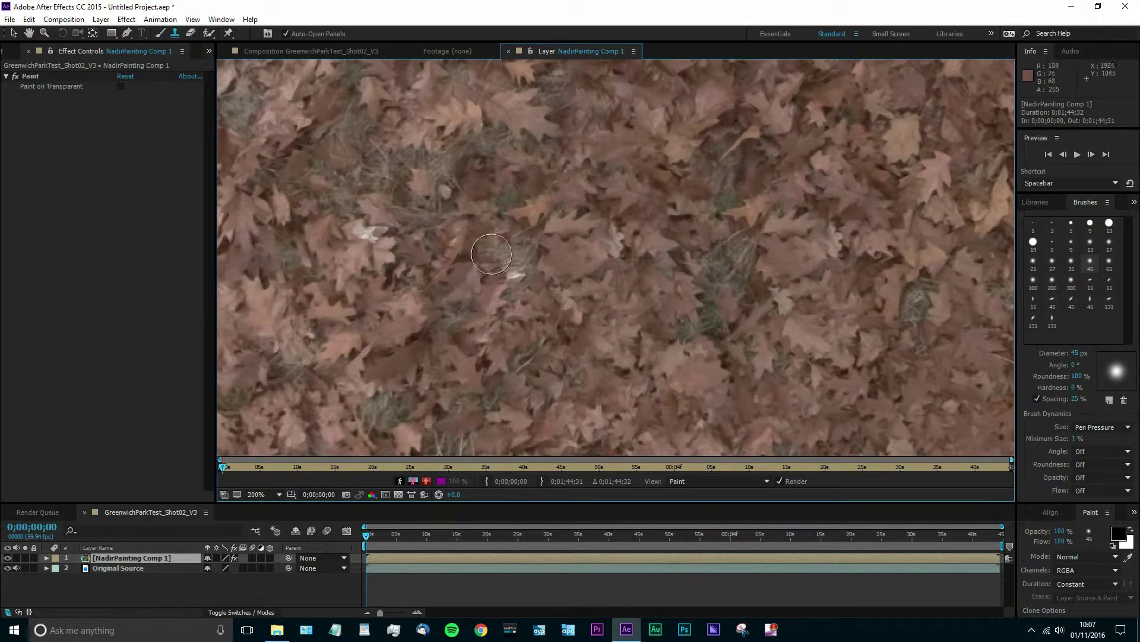
mouse_move(575, 193)
mouse_down()
mouse_move(596, 172)
mouse_move(563, 167)
mouse_move(560, 195)
mouse_move(551, 188)
mouse_move(564, 147)
mouse_move(576, 154)
mouse_move(552, 149)
mouse_move(571, 142)
mouse_move(566, 130)
mouse_move(582, 142)
mouse_move(551, 163)
mouse_move(553, 143)
mouse_move(587, 139)
mouse_move(585, 178)
mouse_move(517, 196)
mouse_up()
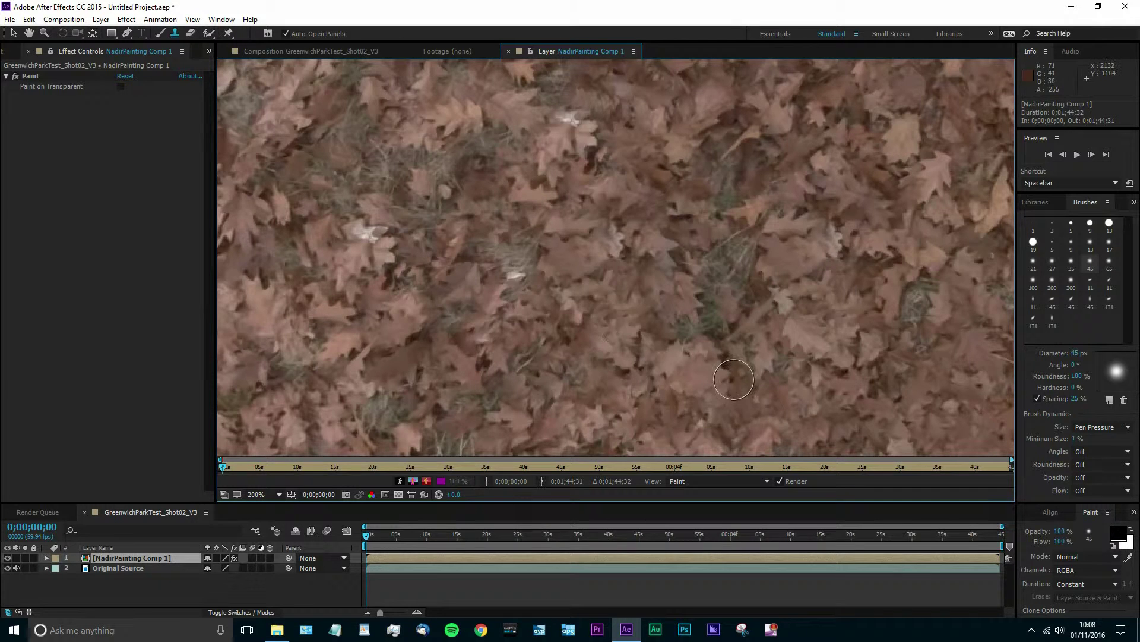
Step: Resample other leaf patches and paint over the stand's remaining traces
alt+click(823, 347)
mouse_move(633, 199)
mouse_down()
mouse_move(623, 178)
mouse_move(613, 185)
mouse_move(630, 192)
mouse_move(603, 173)
mouse_move(618, 196)
mouse_up()
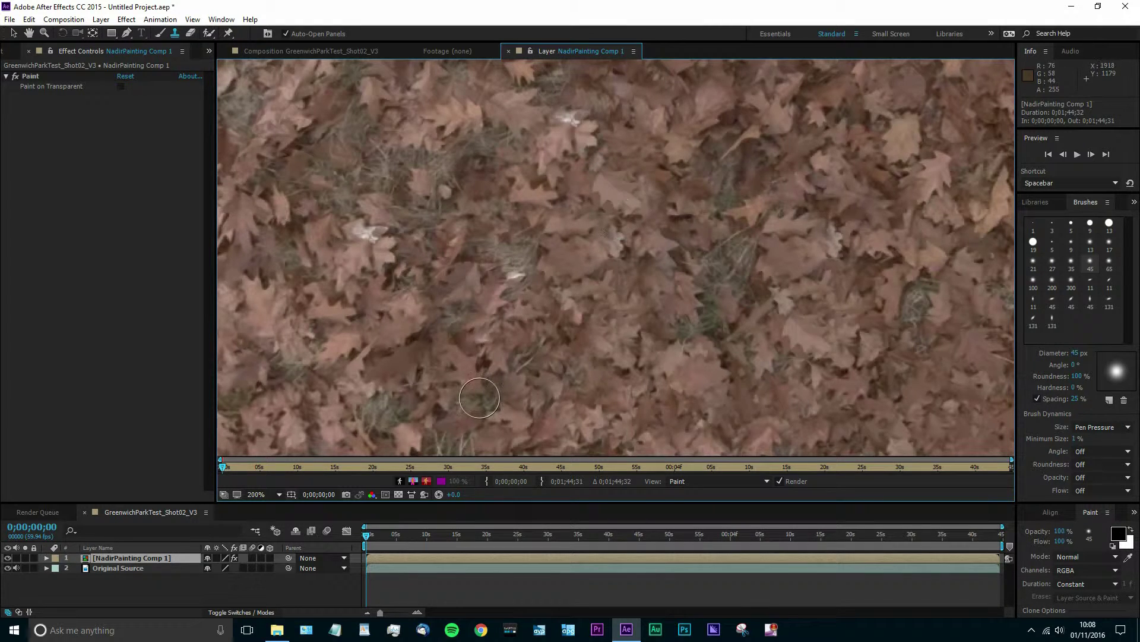
alt+click(476, 389)
mouse_move(589, 234)
mouse_down()
mouse_move(564, 211)
mouse_move(555, 230)
mouse_move(561, 239)
mouse_move(574, 224)
mouse_move(572, 206)
mouse_move(599, 226)
mouse_move(574, 243)
mouse_up()
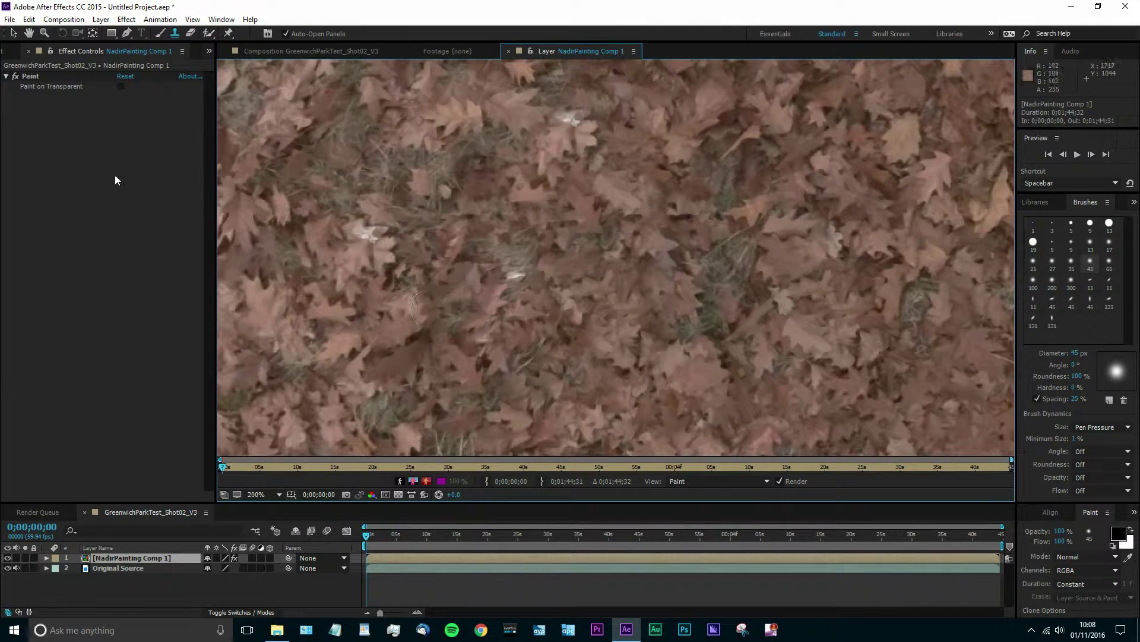
Step: Apply Mettle SkyBox Converter to the NadirPainting Comp 1 layer in the 360 composition
click(322, 53)
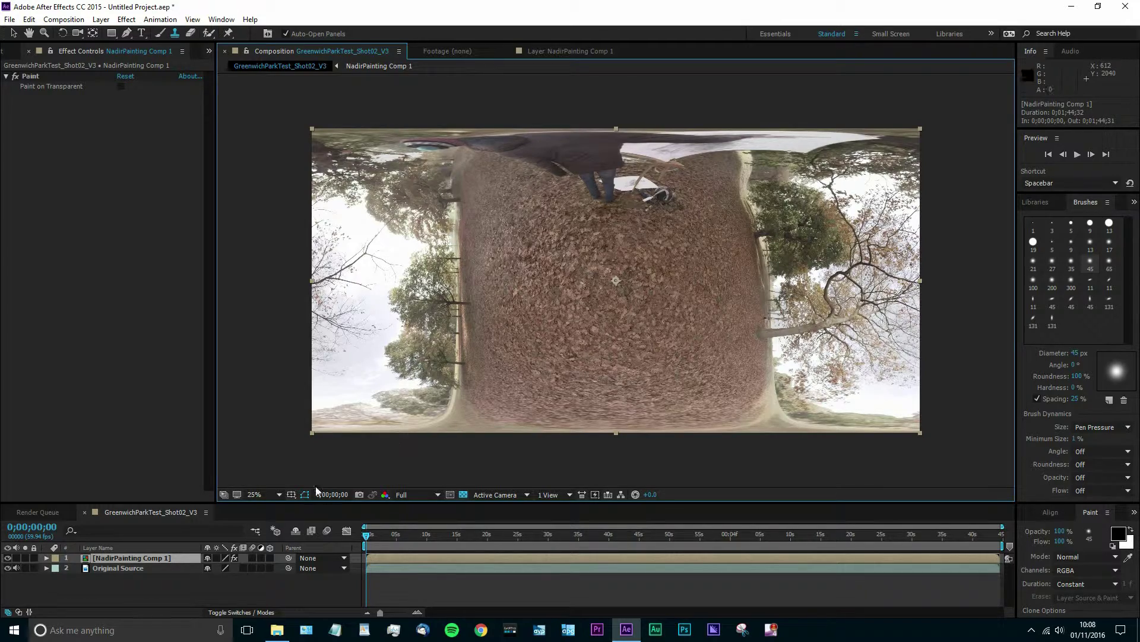
click(92, 594)
right_click(110, 558)
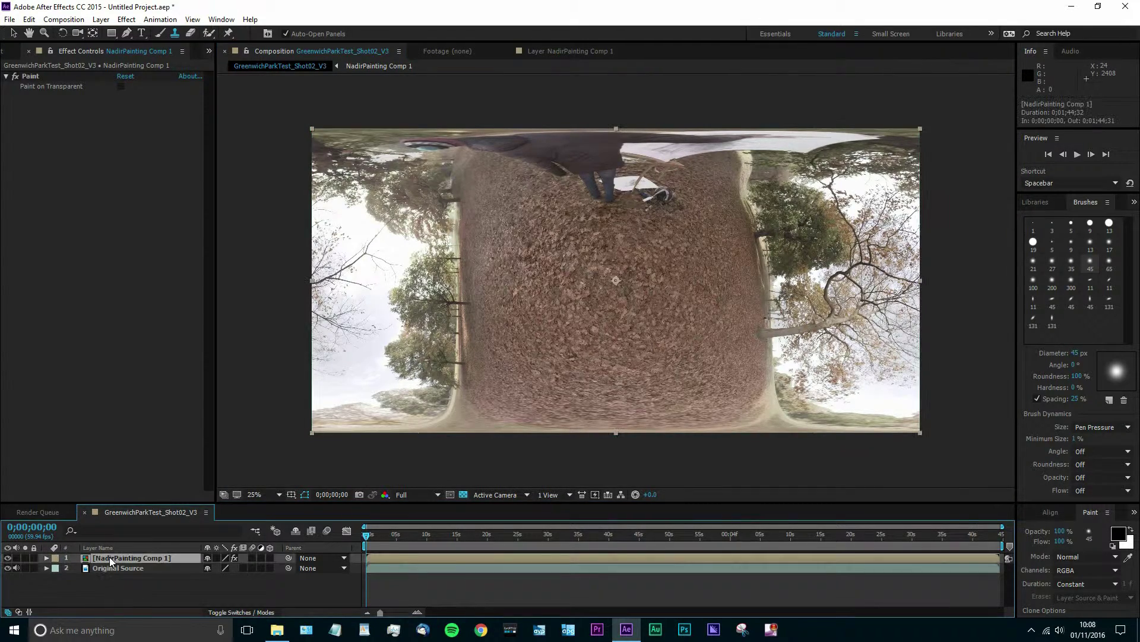
mouse_move(150, 257)
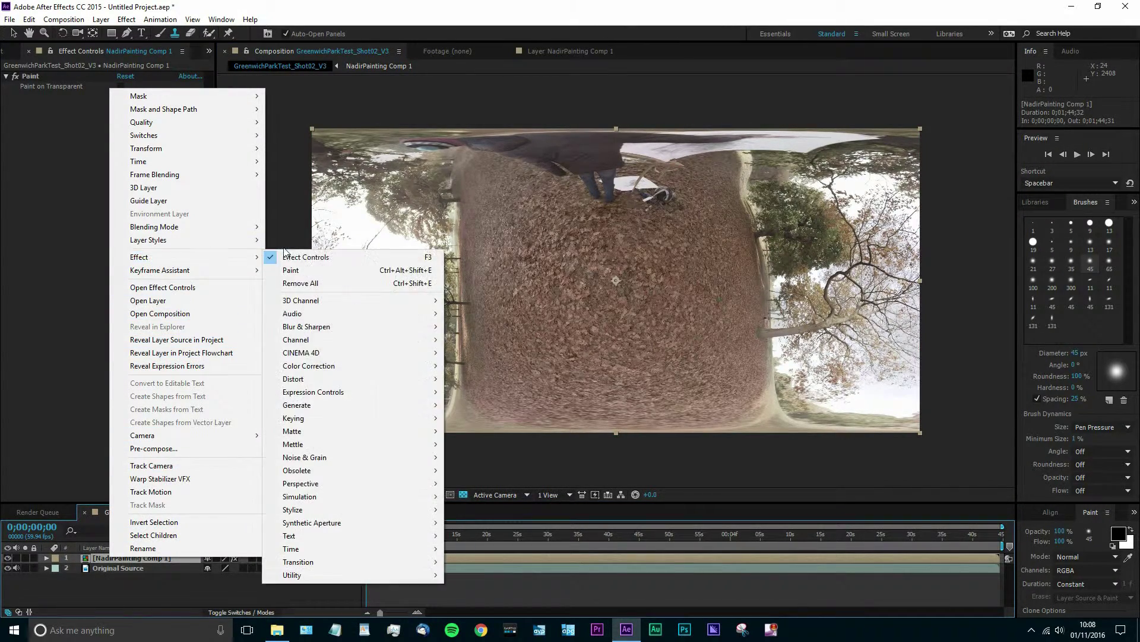
mouse_move(439, 445)
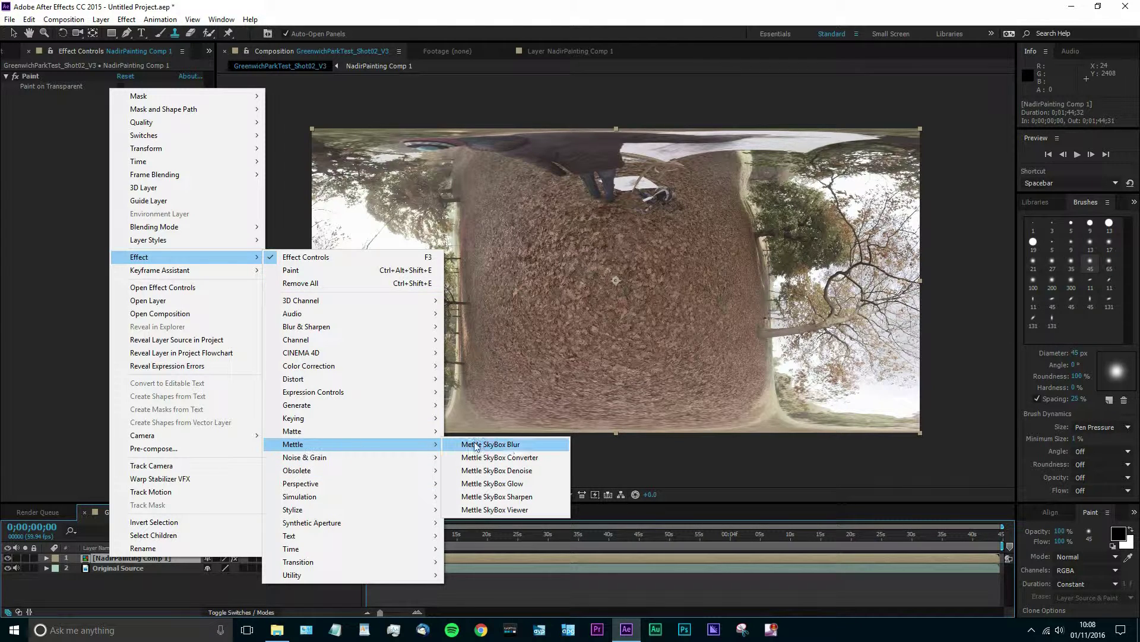
click(515, 457)
key(v)
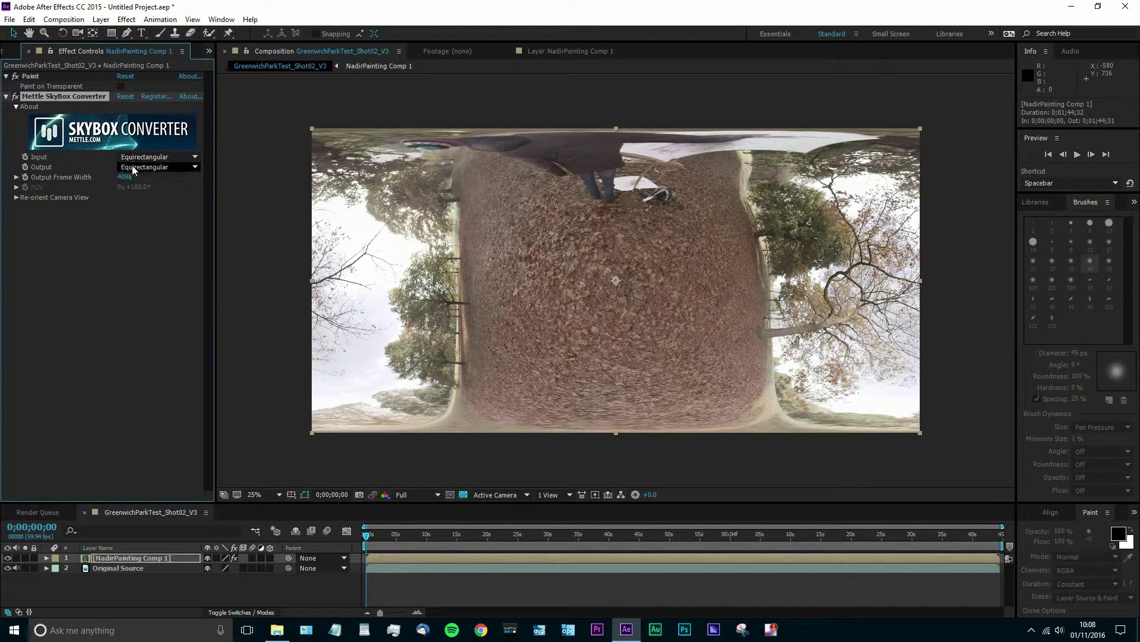
Step: Set the Re-orient Camera View Tilt to 90 to upright the footage
click(16, 198)
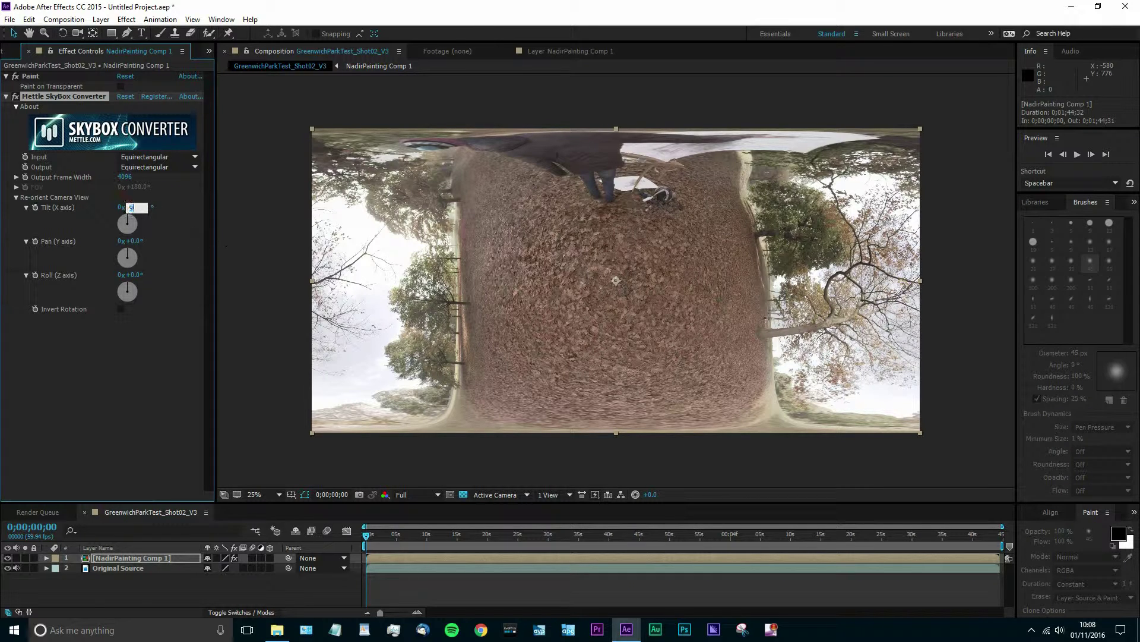
text(90)
key(Return)
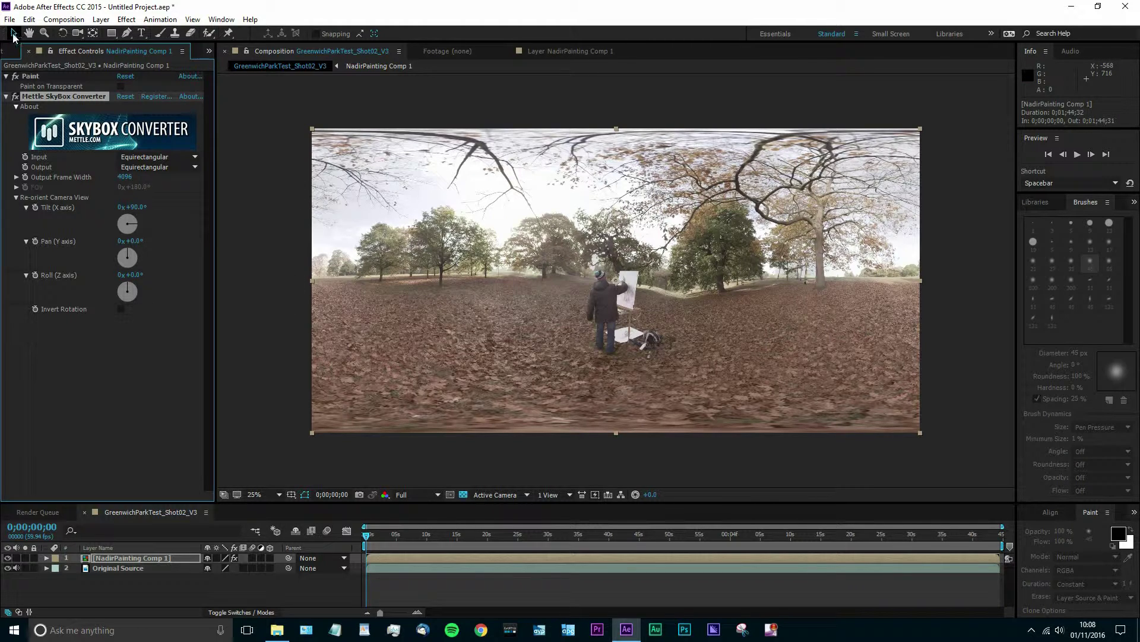
click(13, 37)
click(264, 269)
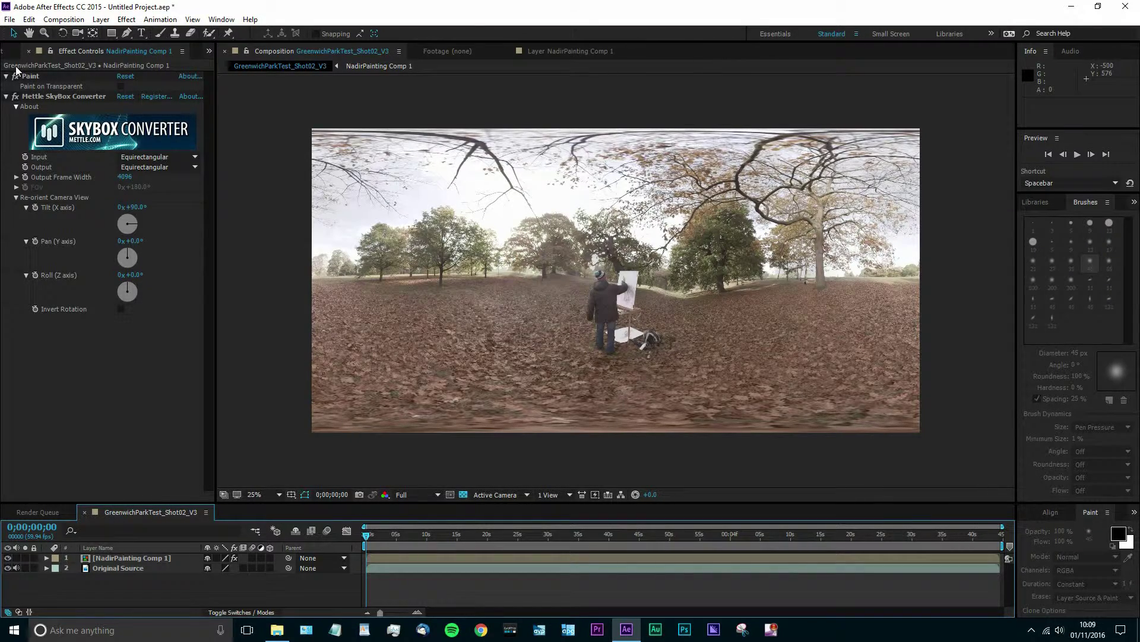
Step: Load GreenwichParkTest_Shot02_V3_Nadir.mp4 into GoPro VR Player from the file list
click(1074, 7)
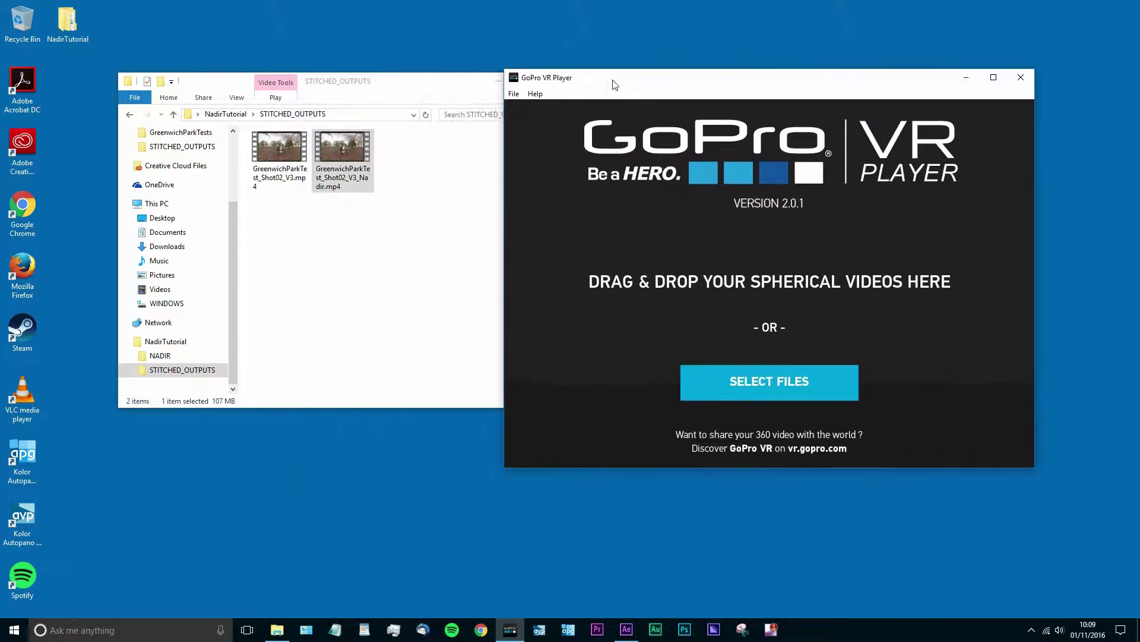
drag(615, 85, 691, 81)
drag(343, 148, 814, 267)
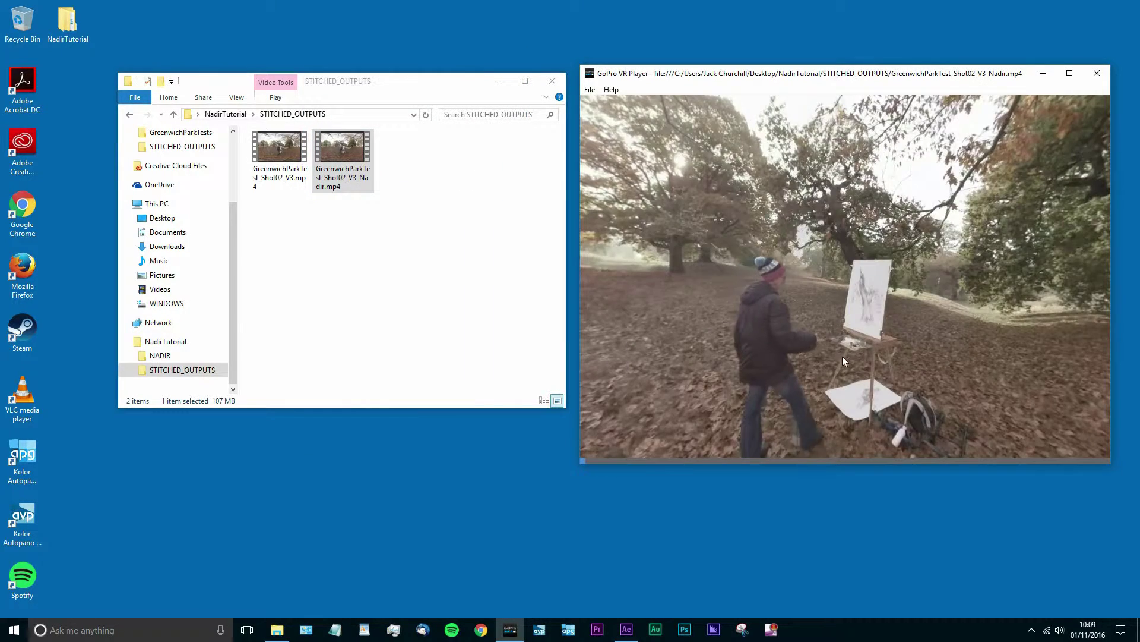
Step: Tilt the view down and back up to check the ground beneath the camera is clean
drag(842, 355, 824, 198)
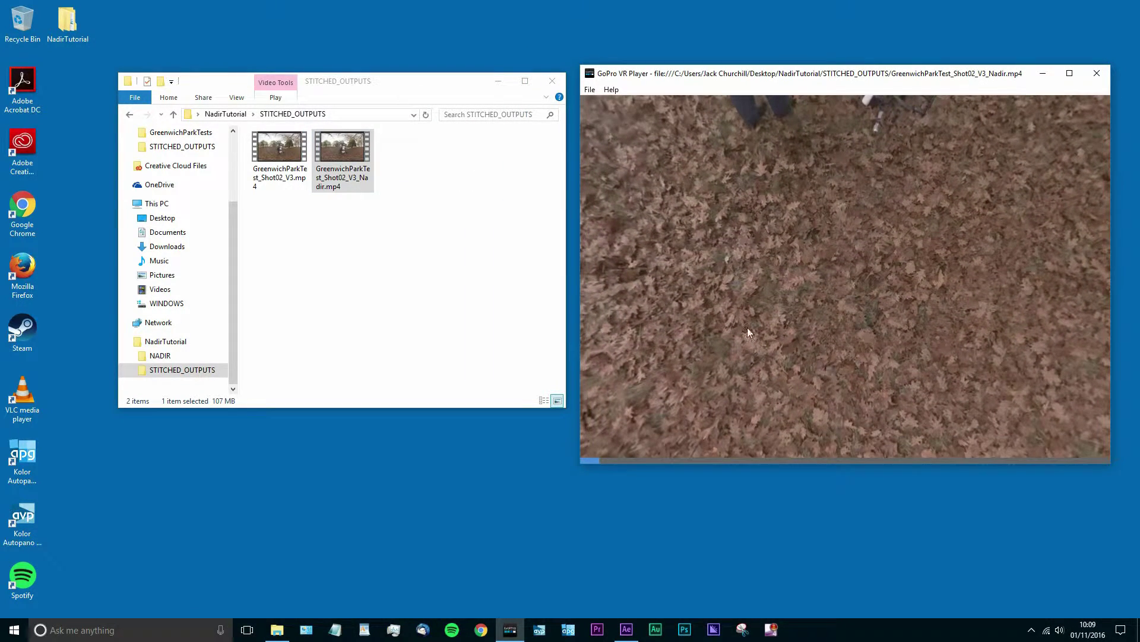
drag(922, 151, 921, 282)
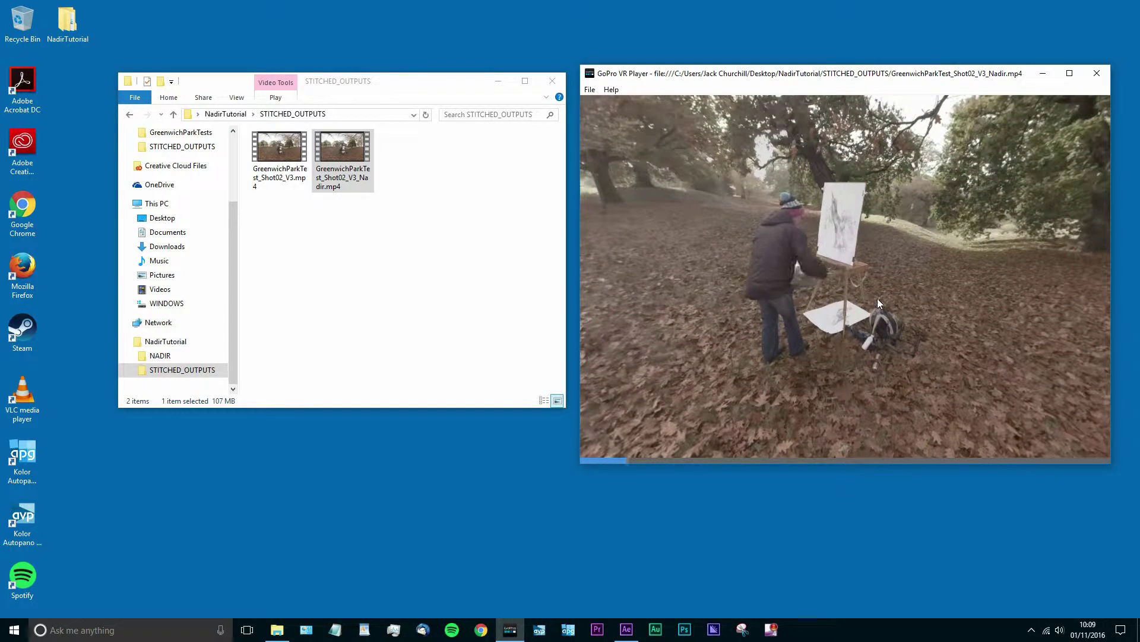
drag(867, 326, 885, 197)
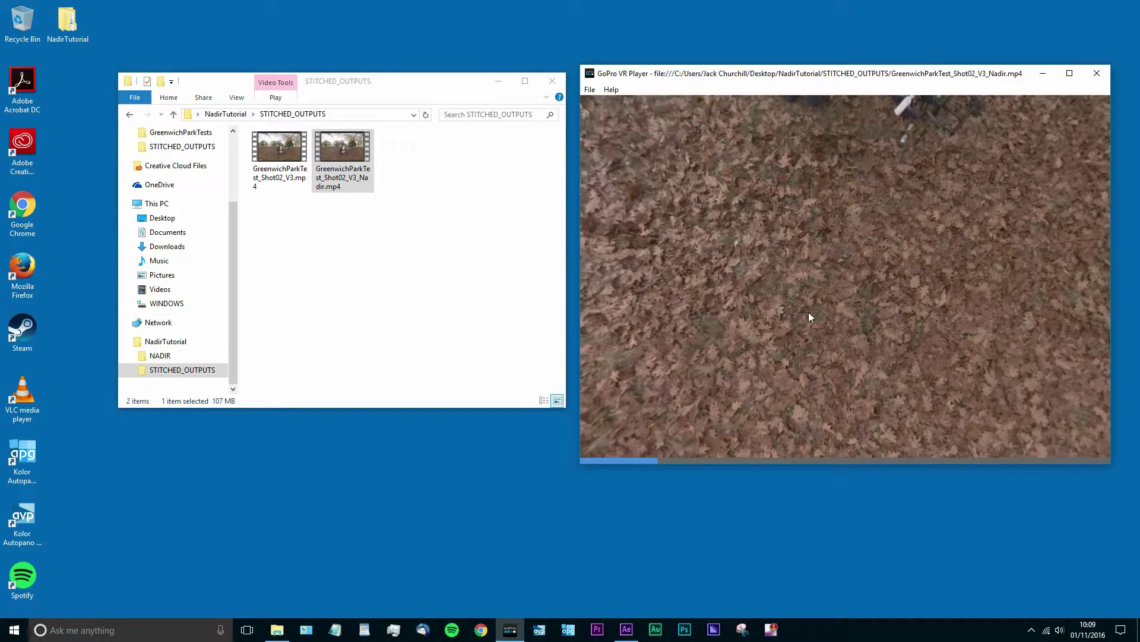